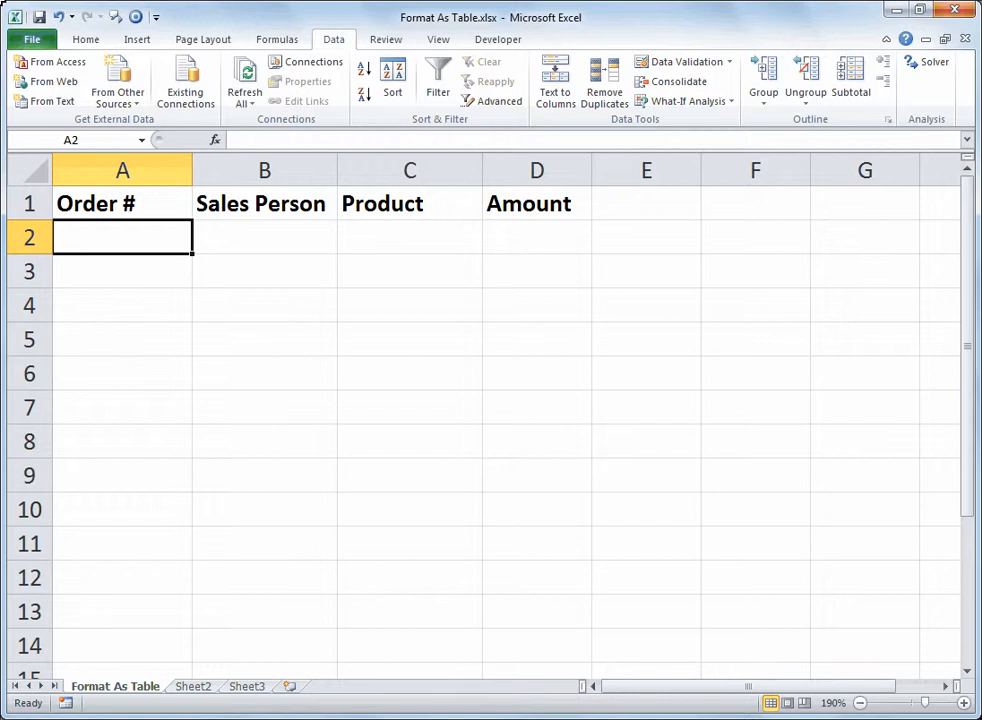
Step: Enter the starting order number in cell A2, keeping that cell selected
text(1)
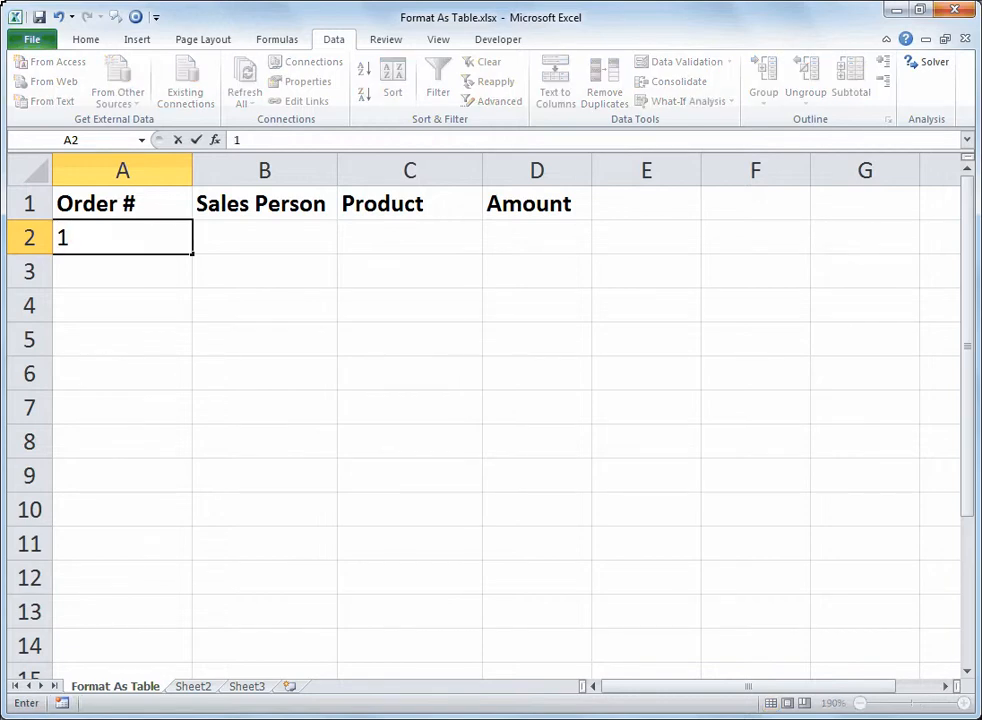
text(000)
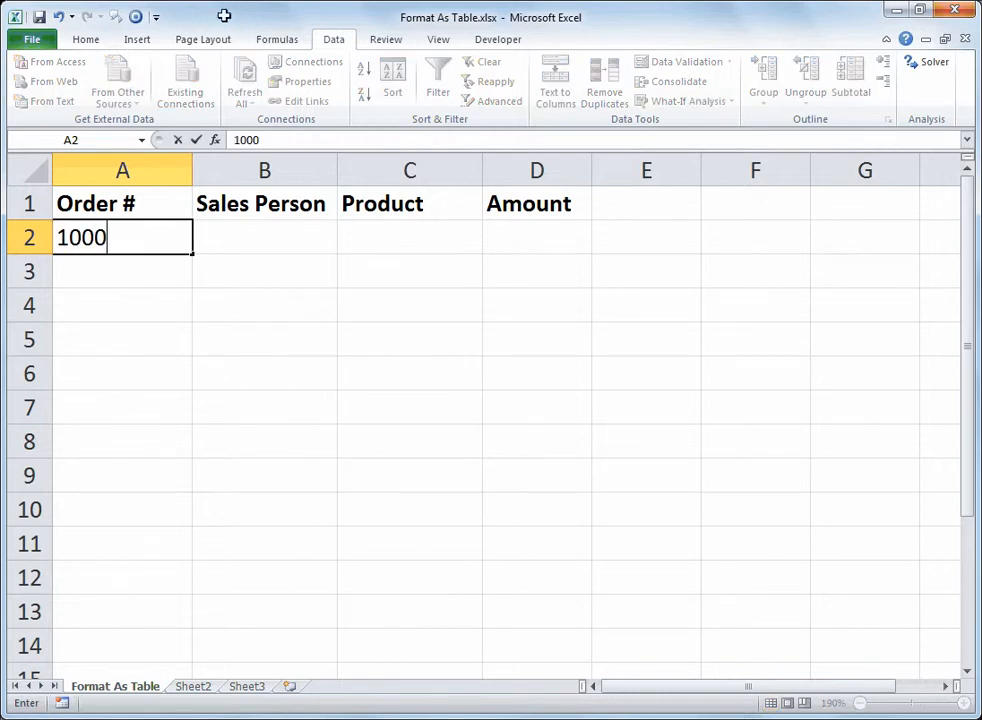
key(ctrl+Return)
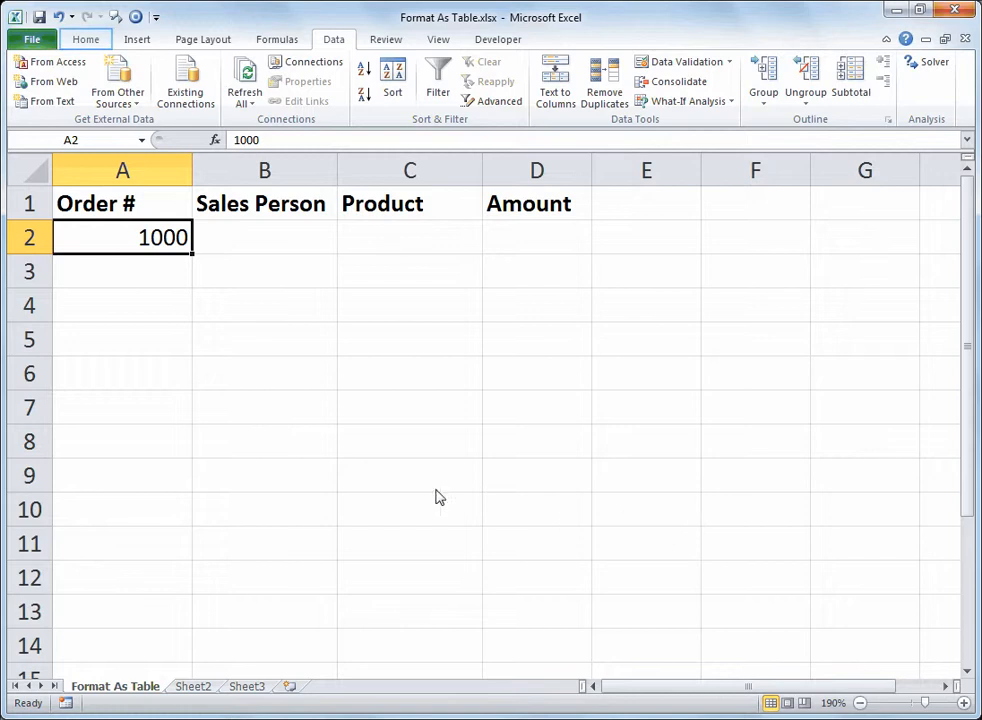
Step: Fill a linear series down the Order # column from A2 with step value 1 and stop value 1100
click(86, 39)
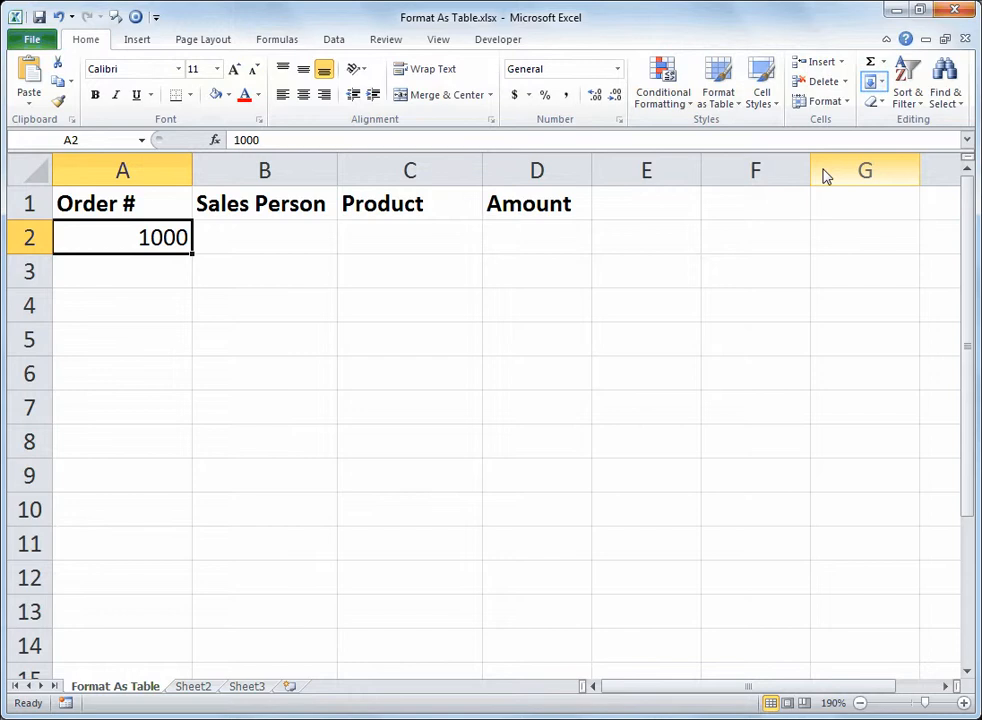
click(885, 84)
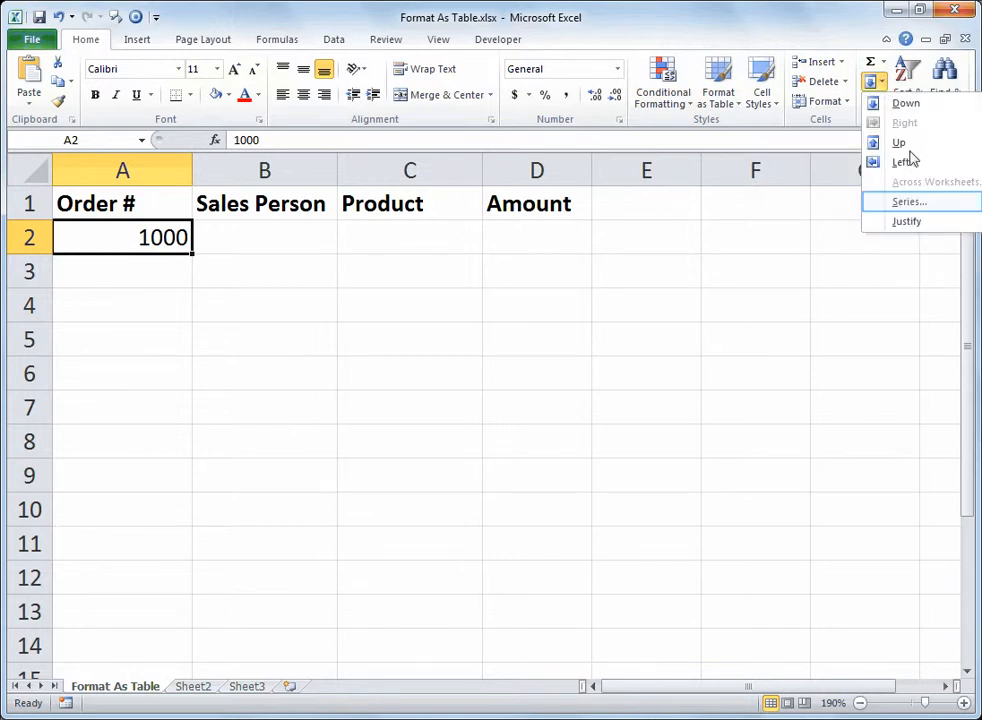
click(910, 202)
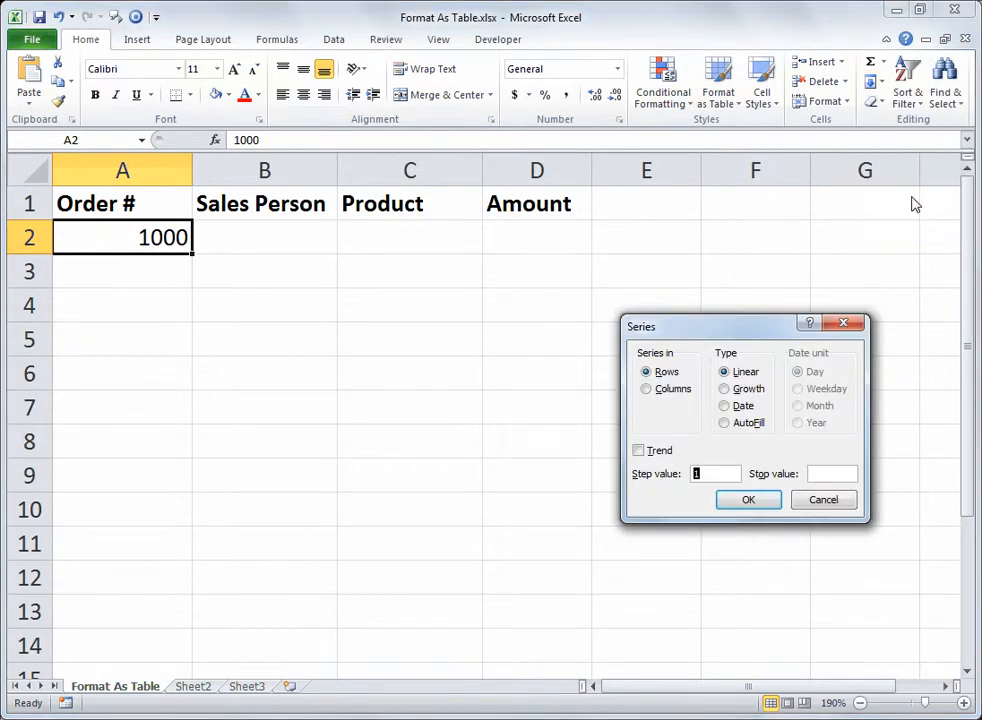
key(alt+c)
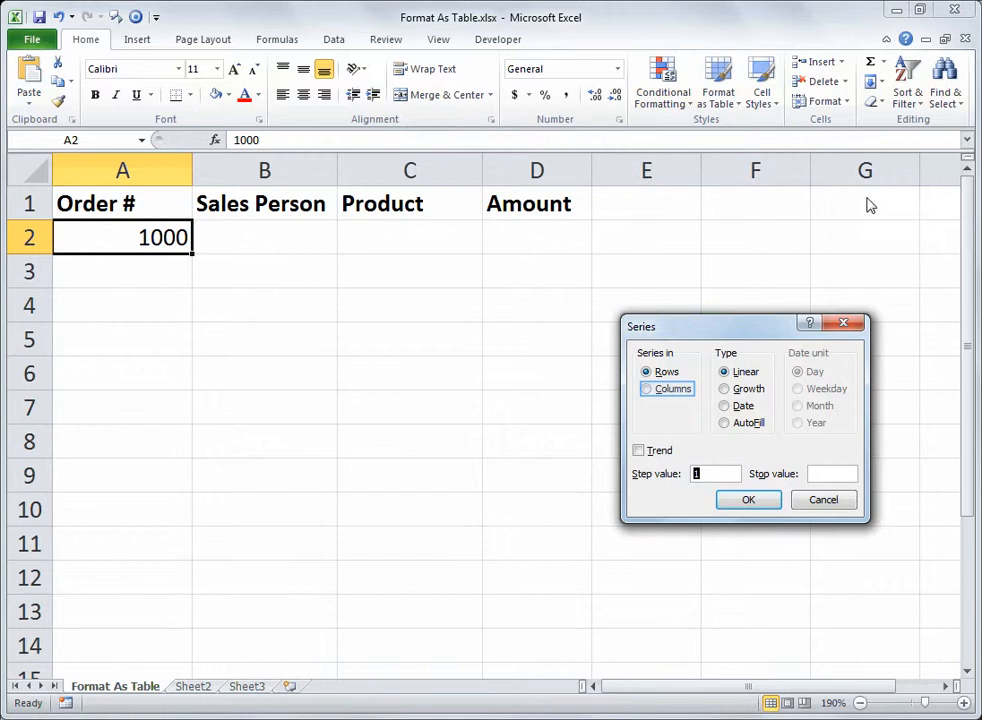
click(652, 390)
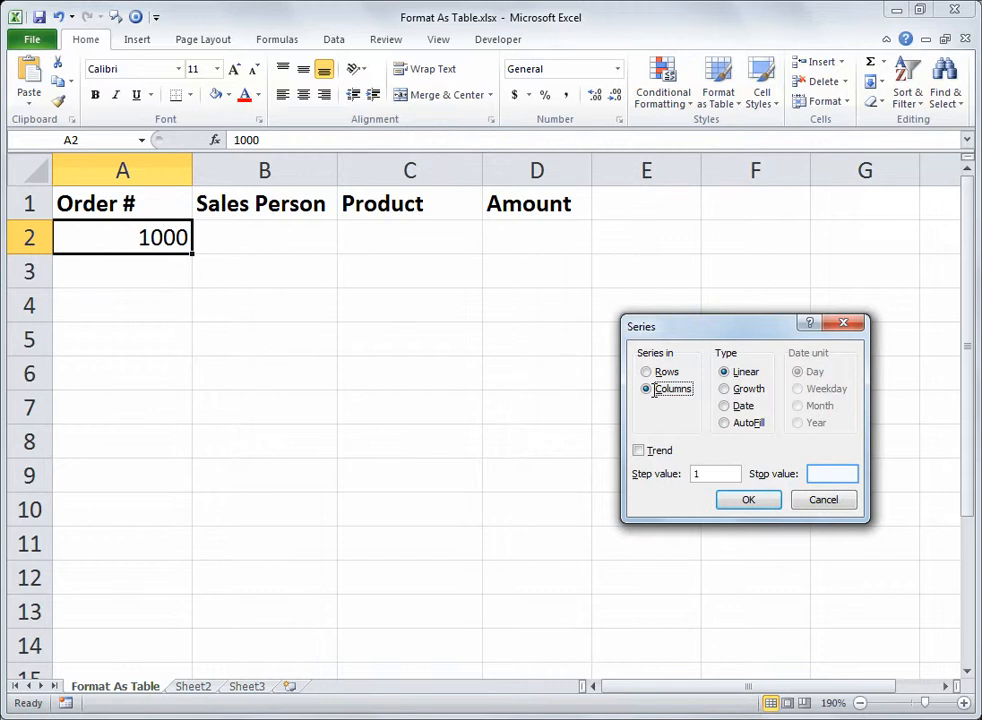
click(818, 473)
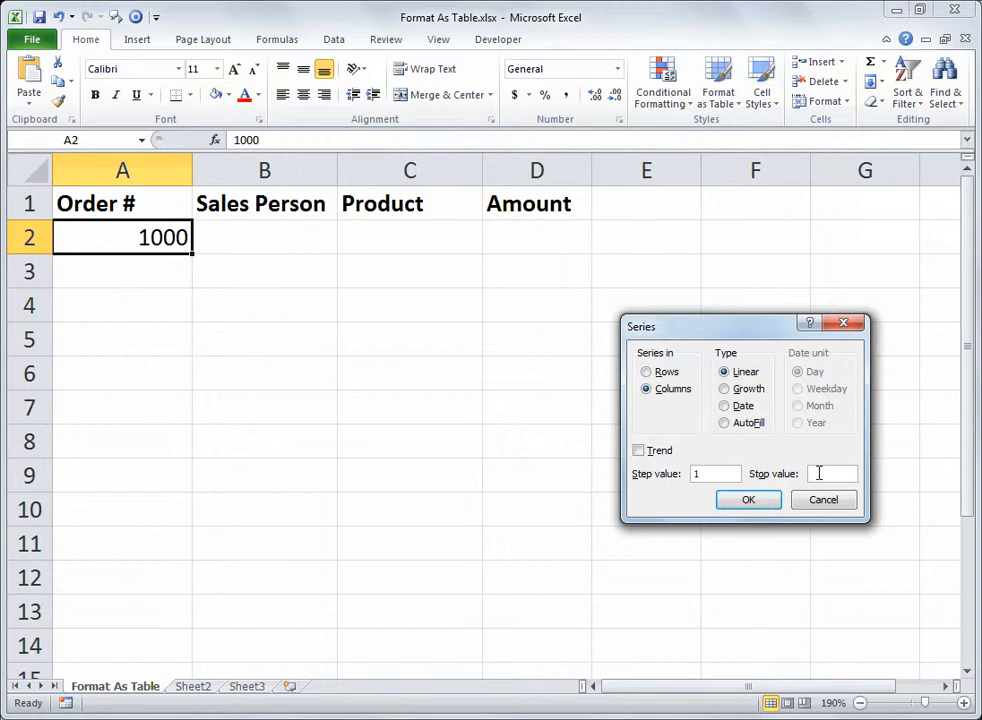
text(1100)
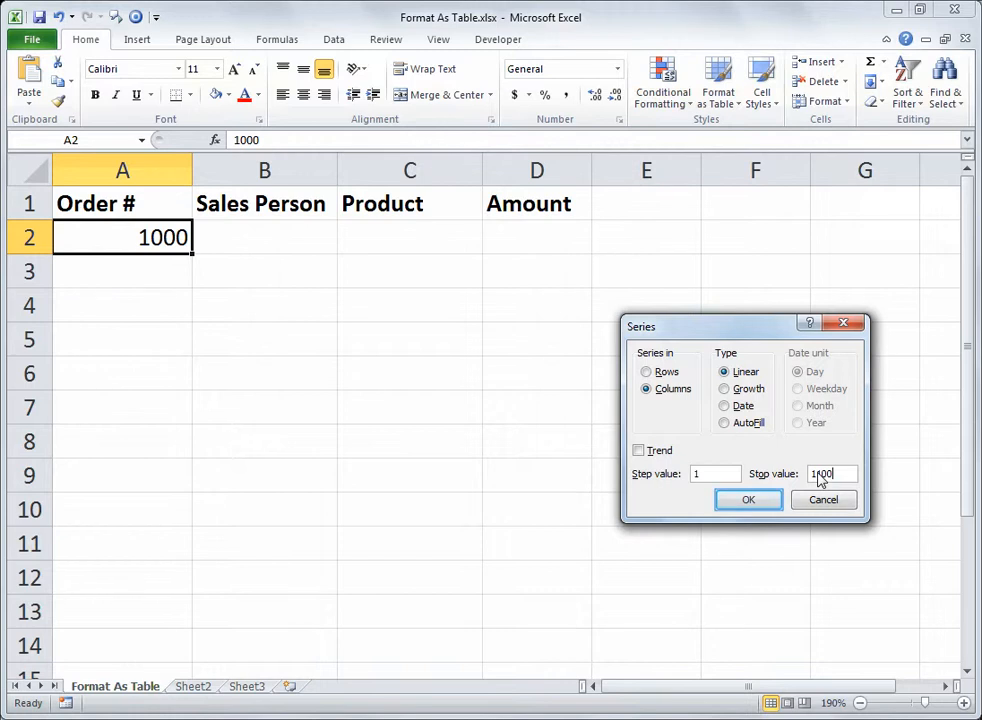
click(752, 500)
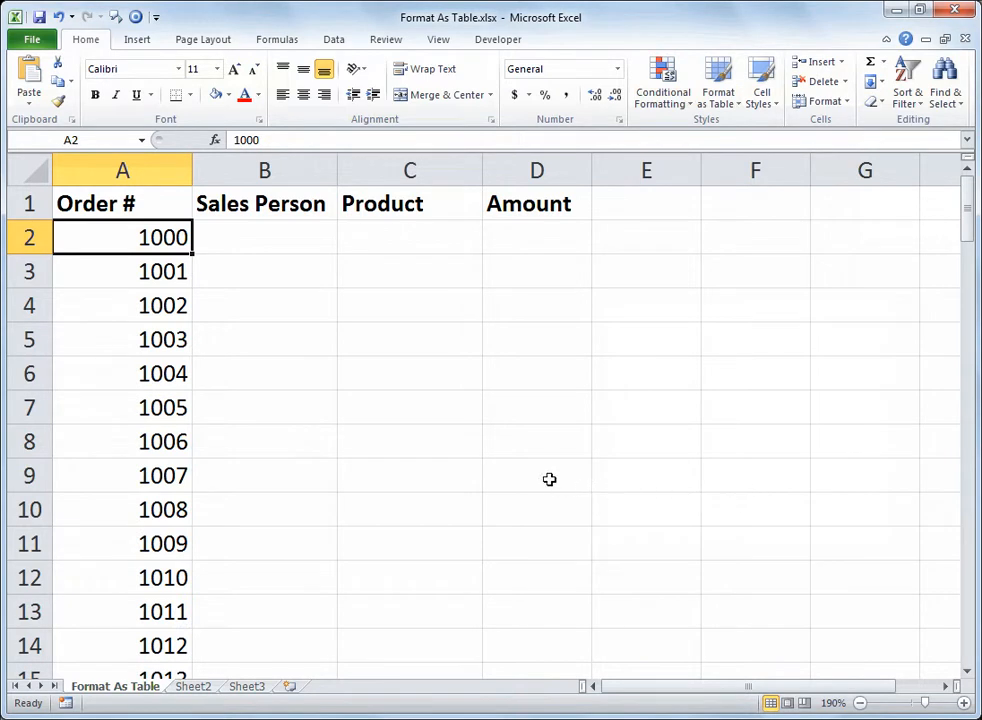
scroll(499, 440, down, 20)
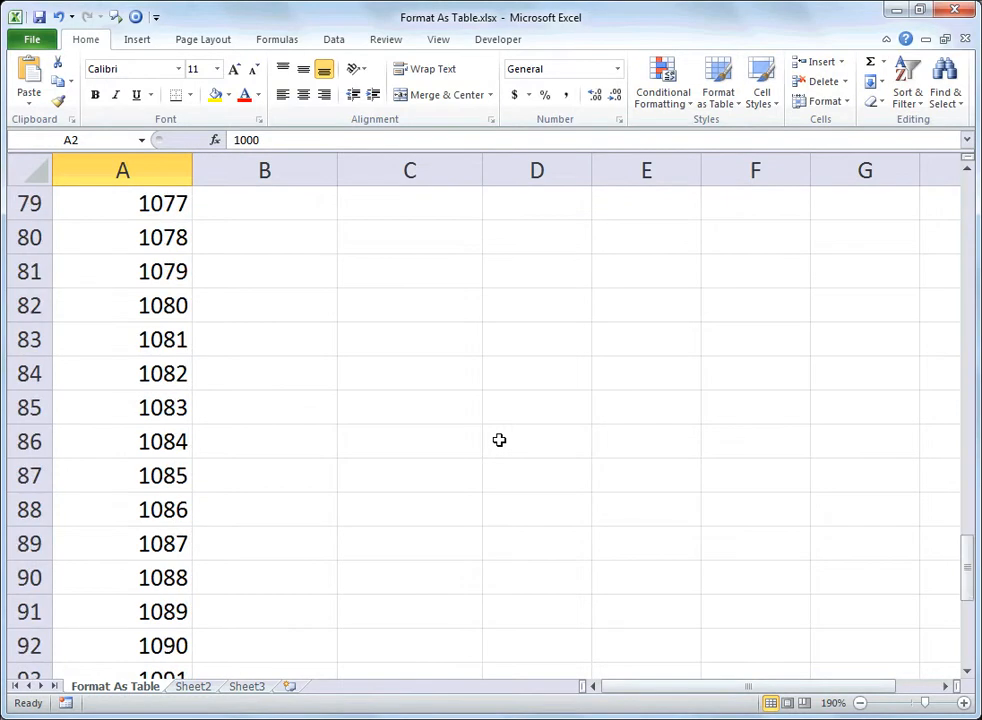
scroll(499, 440, up, 6)
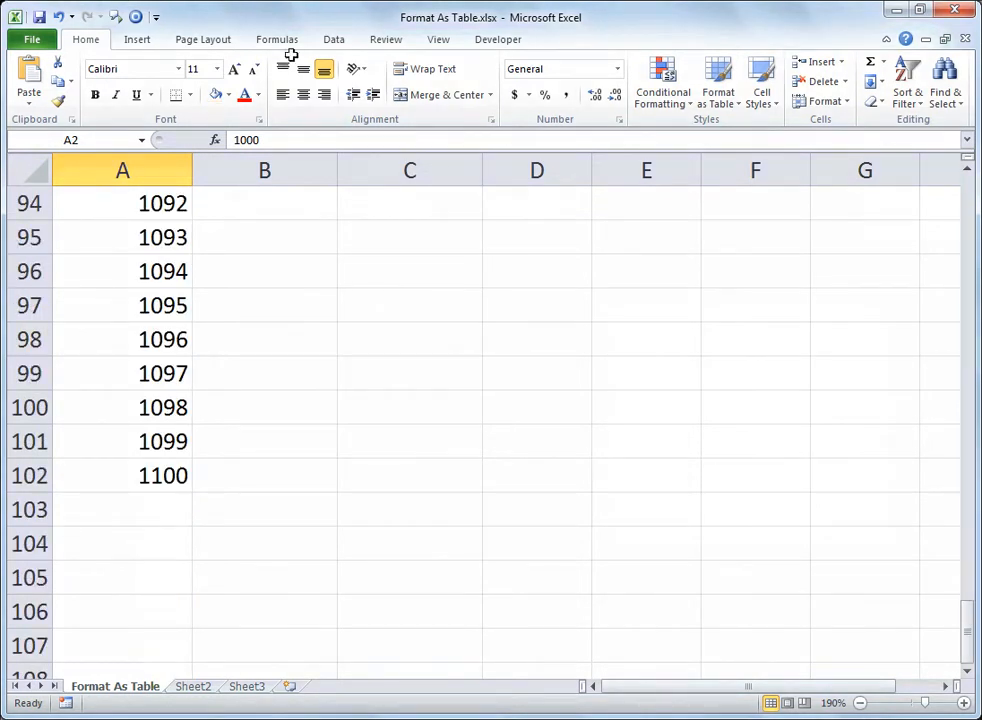
scroll(499, 440, up, 4)
scroll(499, 440, up, 20)
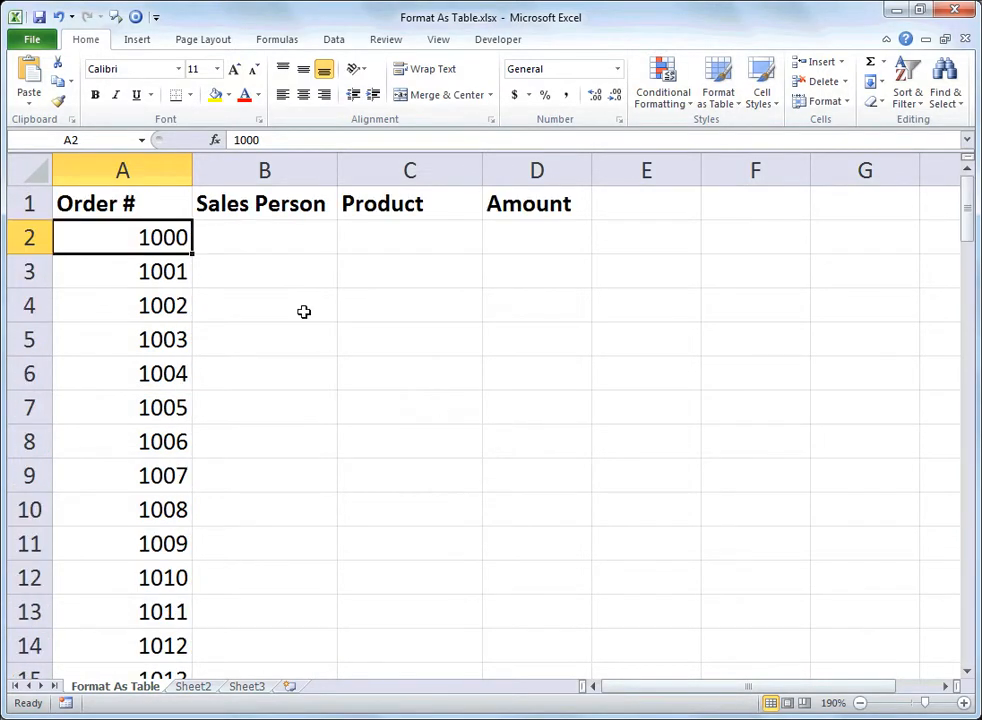
Step: Enter the first two salespeople's first names in cells B2 and B3, correcting the spelling in B3
click(272, 229)
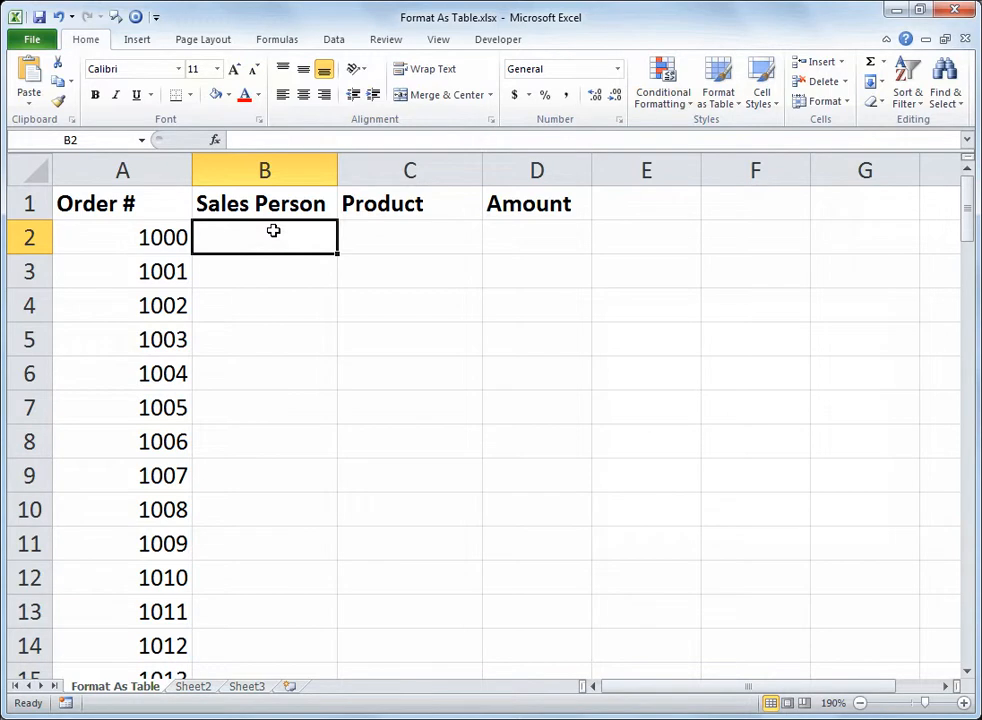
text(Jerry)
key(Return)
text(E)
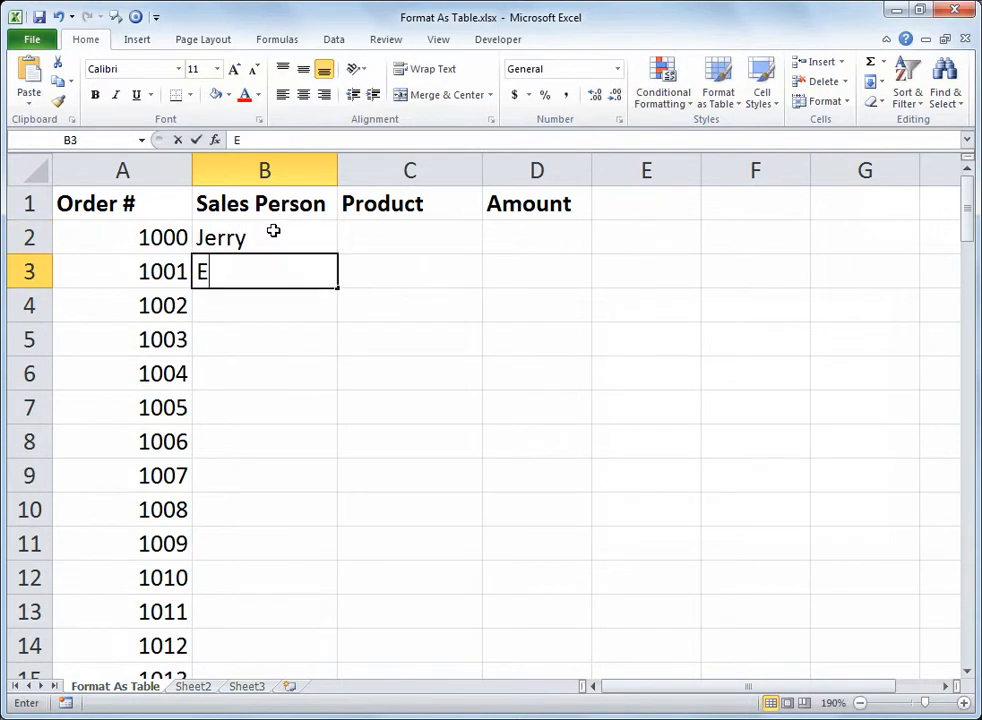
text(lain)
key(Return)
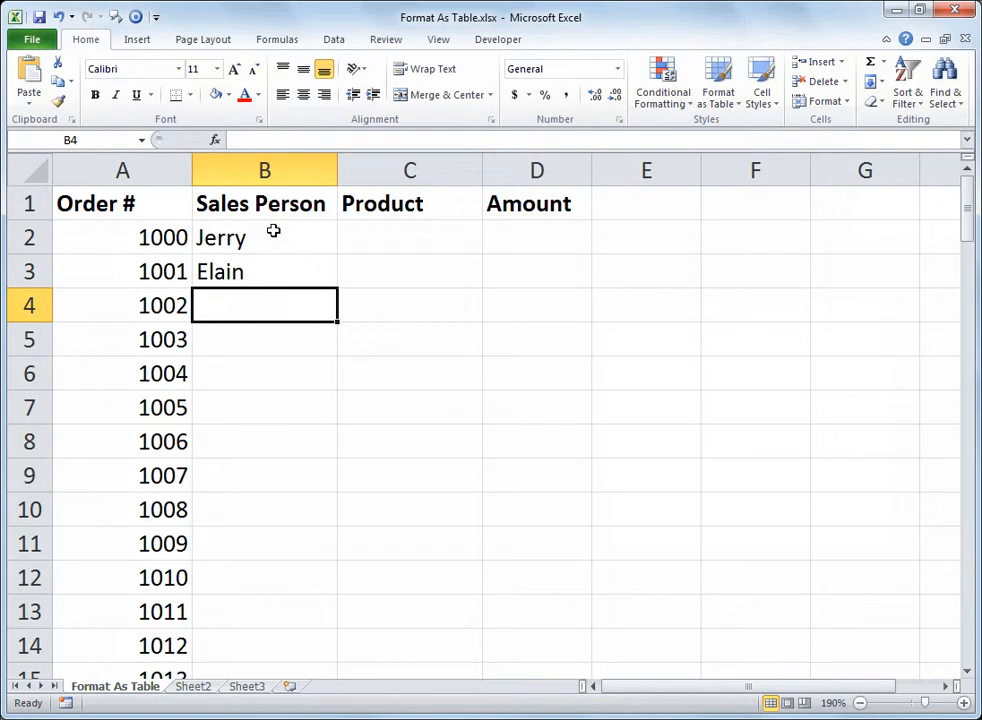
key(Up)
text(Elaine)
key(Return)
Step: Enter a salesperson's first name in each of the cells B4 through B7
text(George)
key(Return)
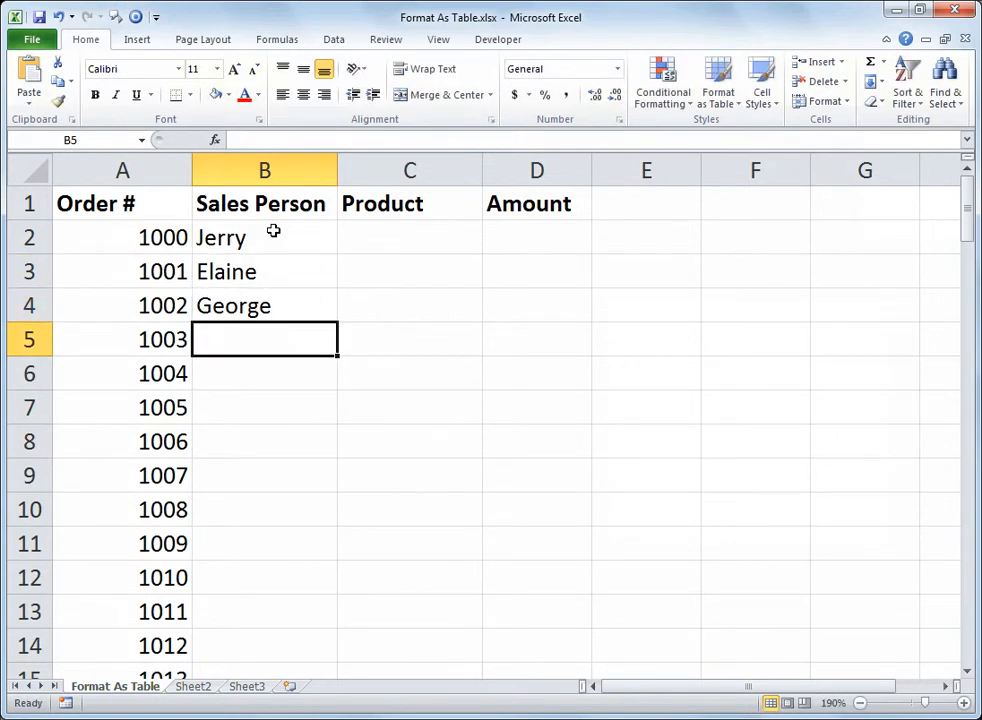
text(Claire)
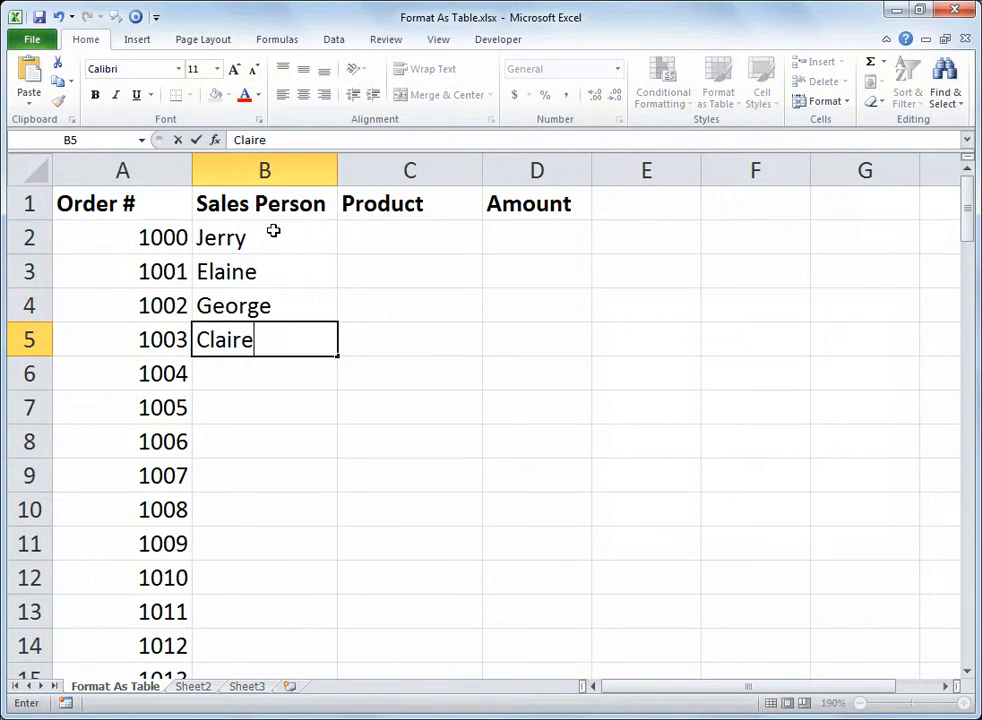
key(Return)
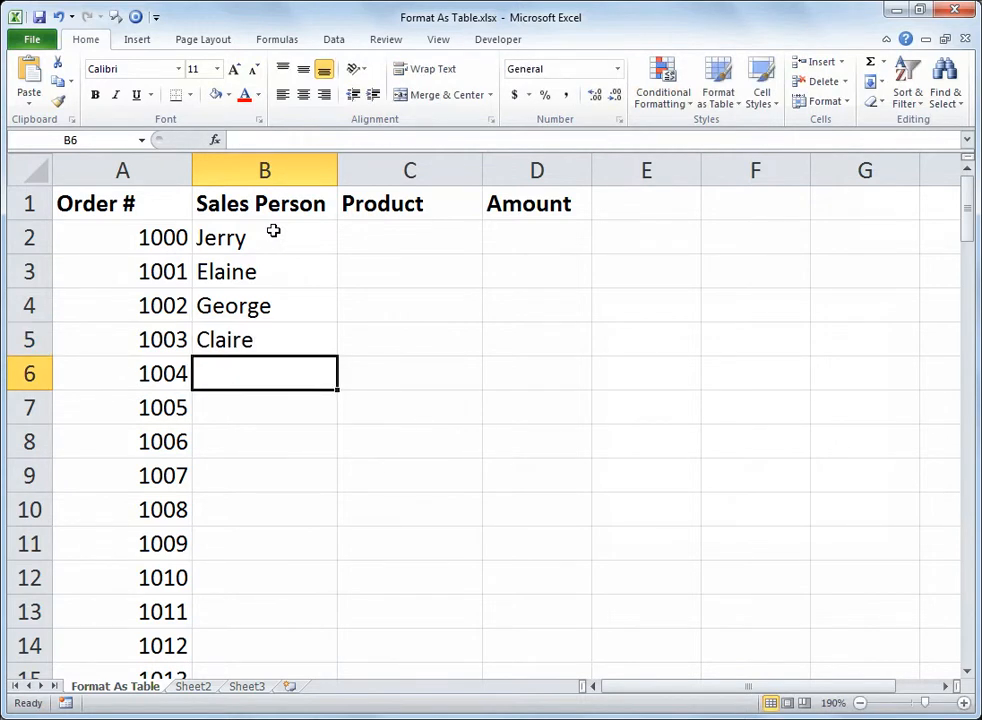
text(Elaine)
key(Return)
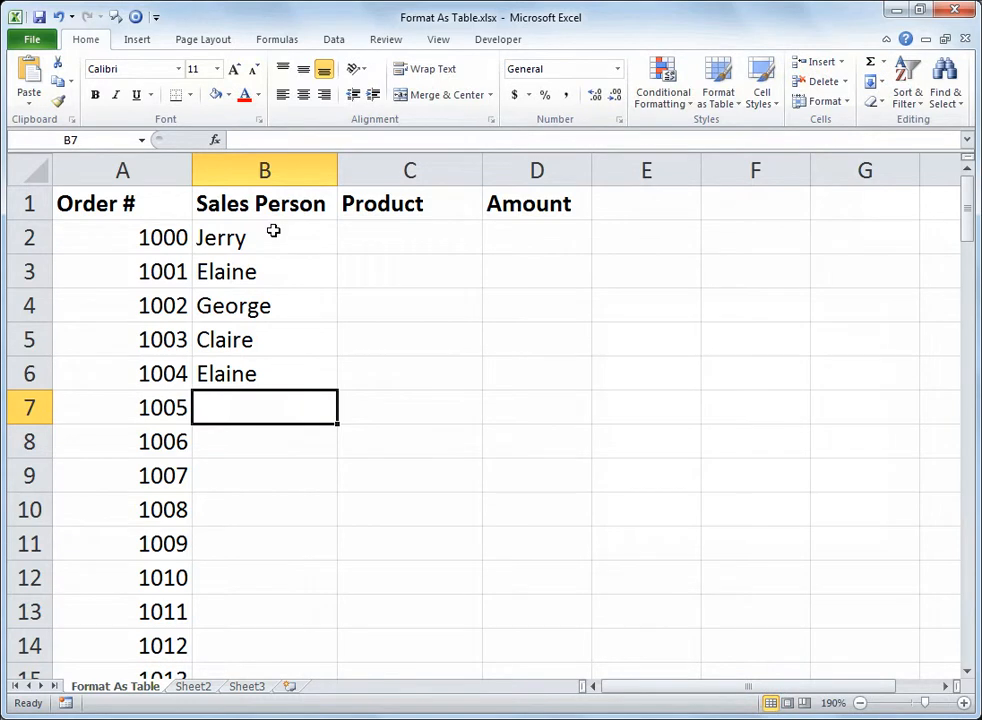
text(Theo)
key(Return)
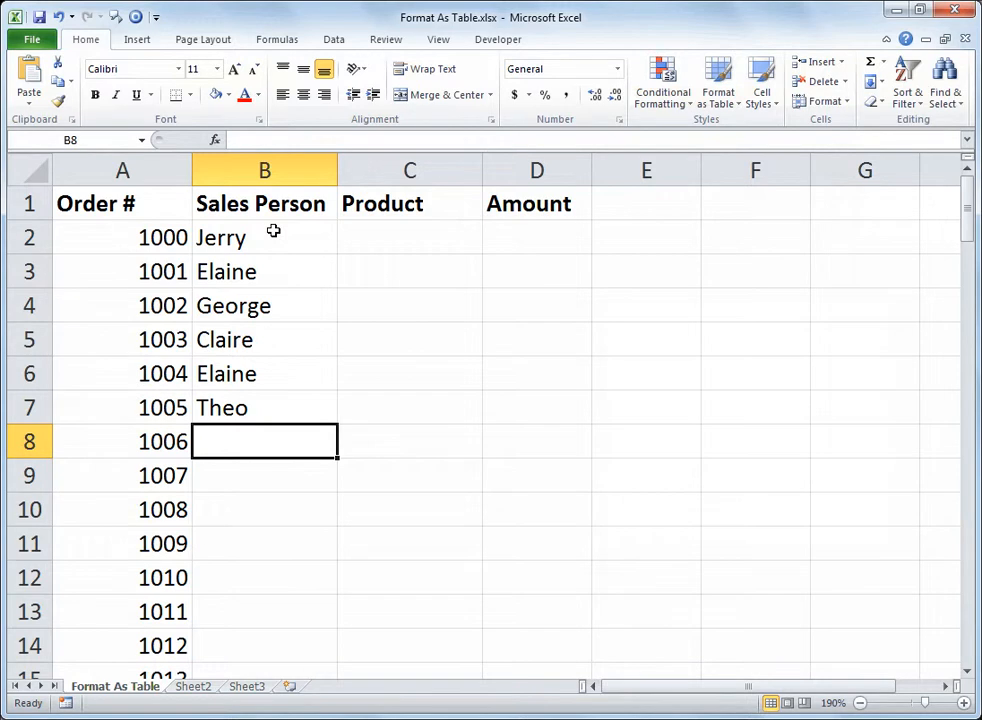
Step: Enter a salesperson's first name in each of the cells B8 through B10
text(Jerry)
key(Return)
text(George)
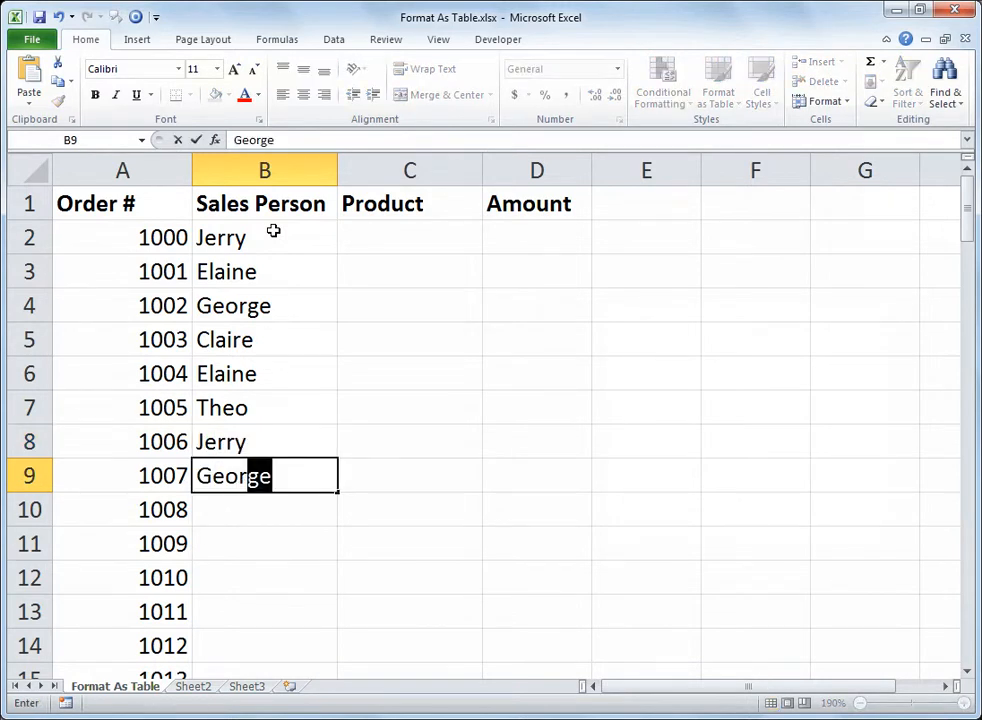
key(Return)
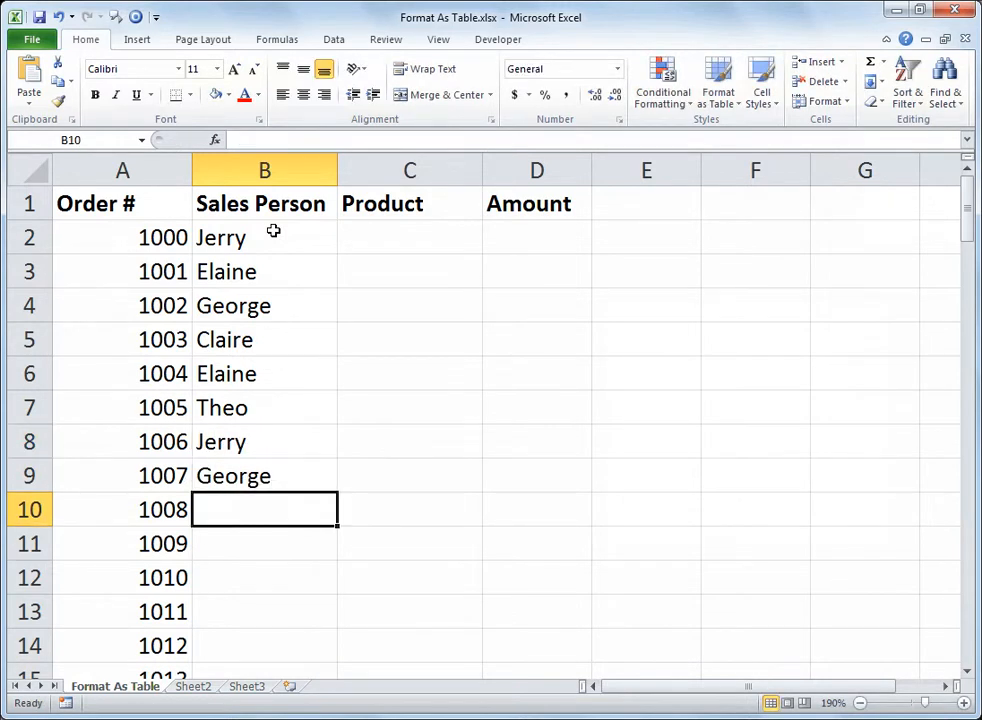
text(Monica)
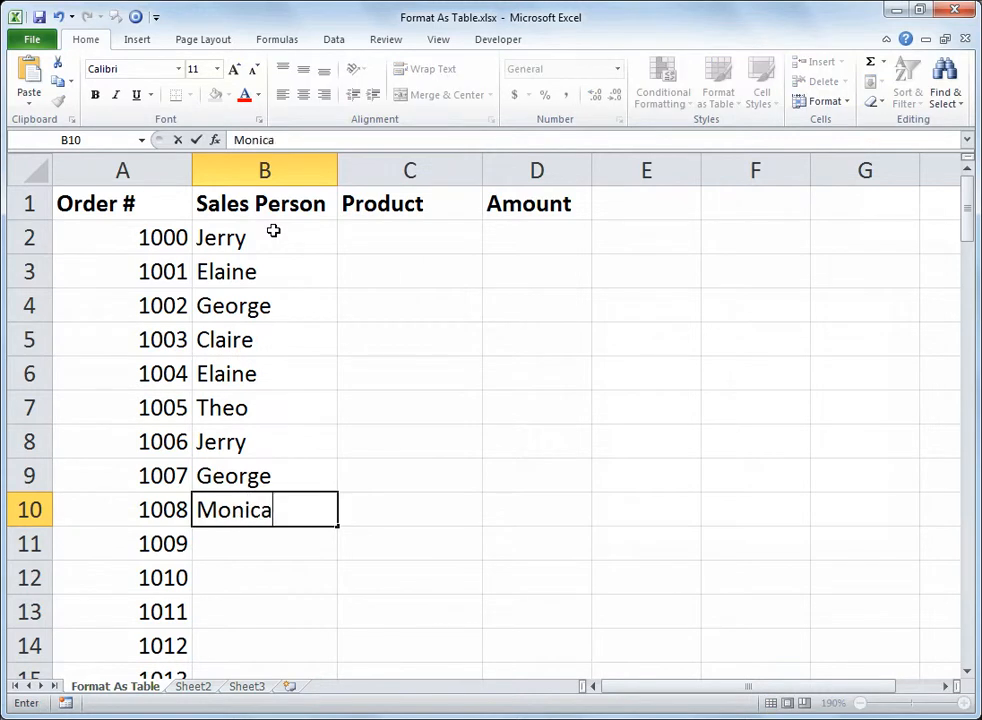
key(Return)
Step: Fill the names in B2:B10 down the Sales Person column to the last order row
drag(272, 230, 277, 503)
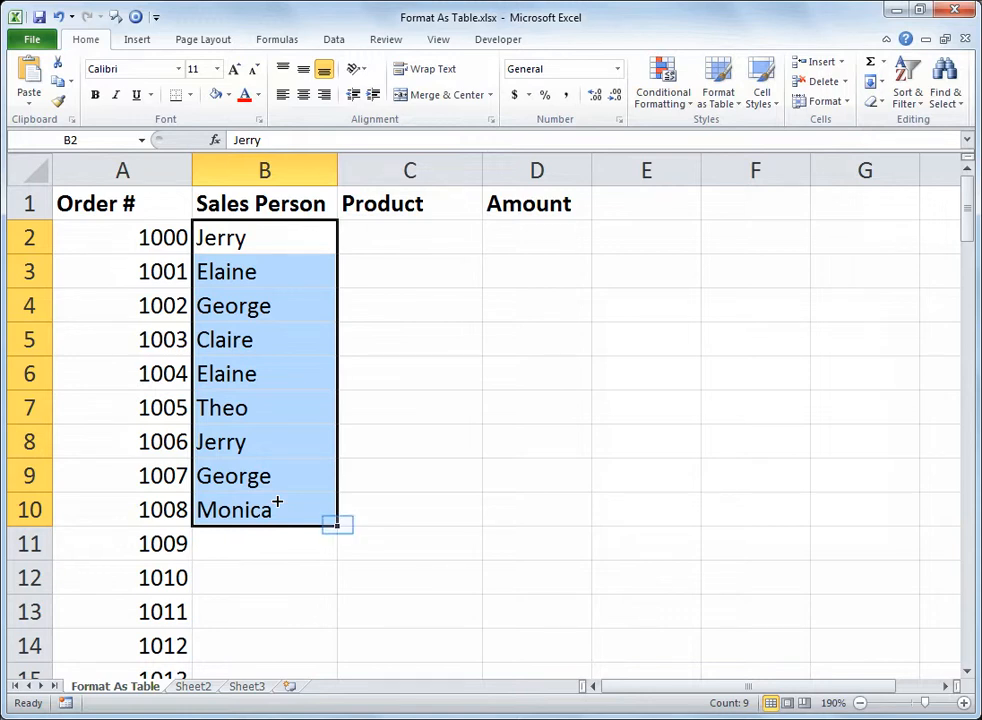
double_click(339, 525)
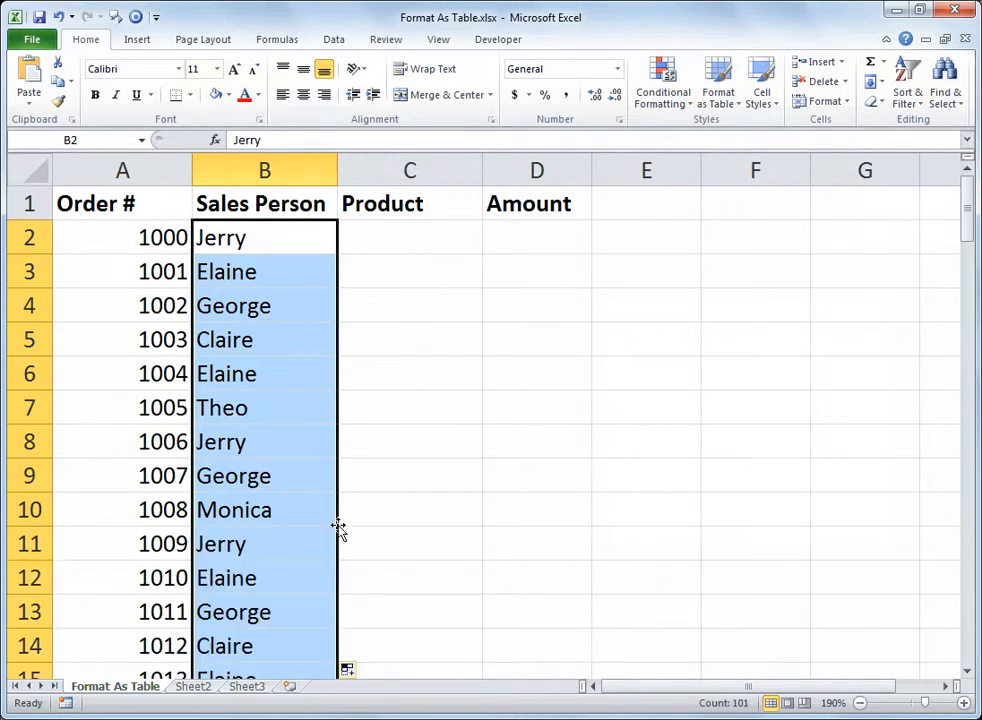
scroll(338, 527, down, 20)
scroll(338, 525, up, 1)
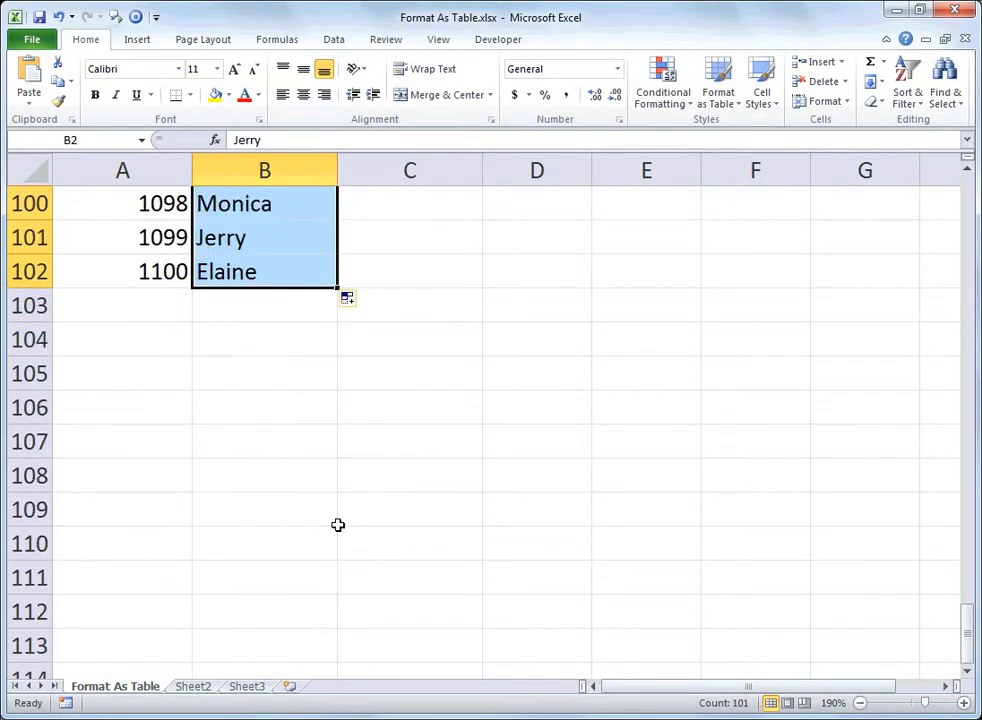
scroll(338, 525, up, 1)
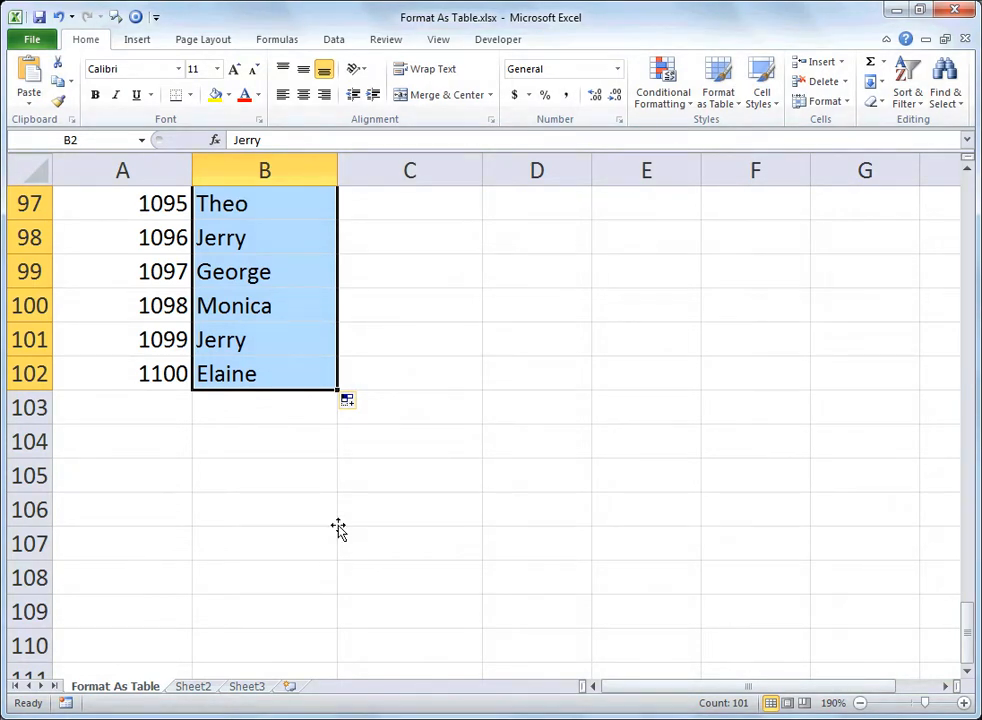
scroll(340, 518, up, 12)
scroll(343, 505, up, 20)
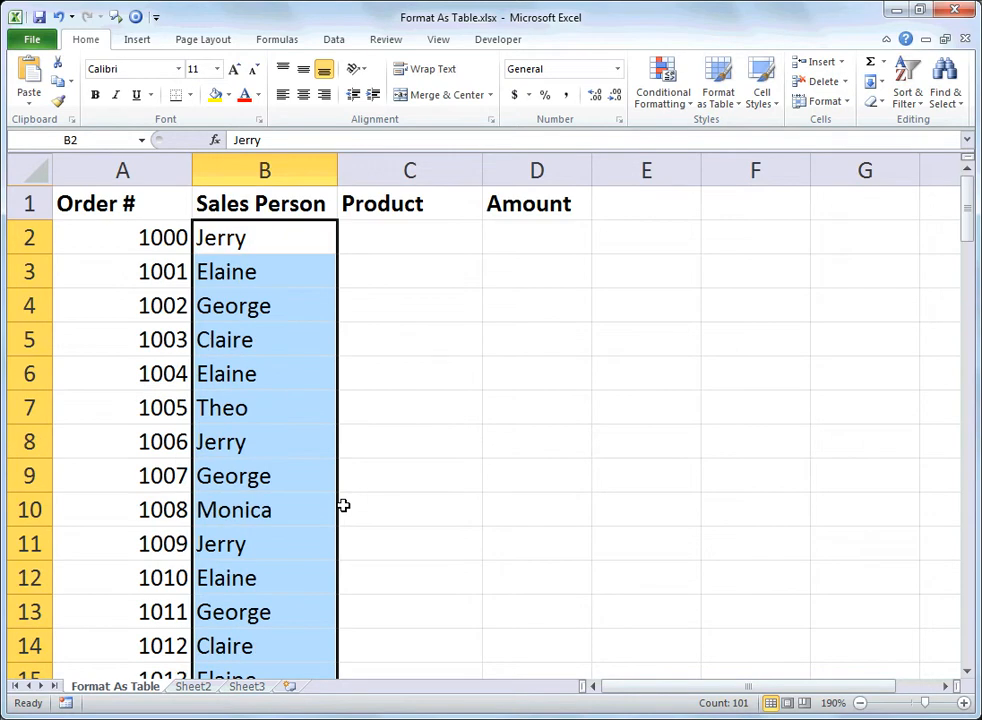
Step: Enter Pizza, Ice Cream and Spinach as the products in cells C2 through C4
click(443, 234)
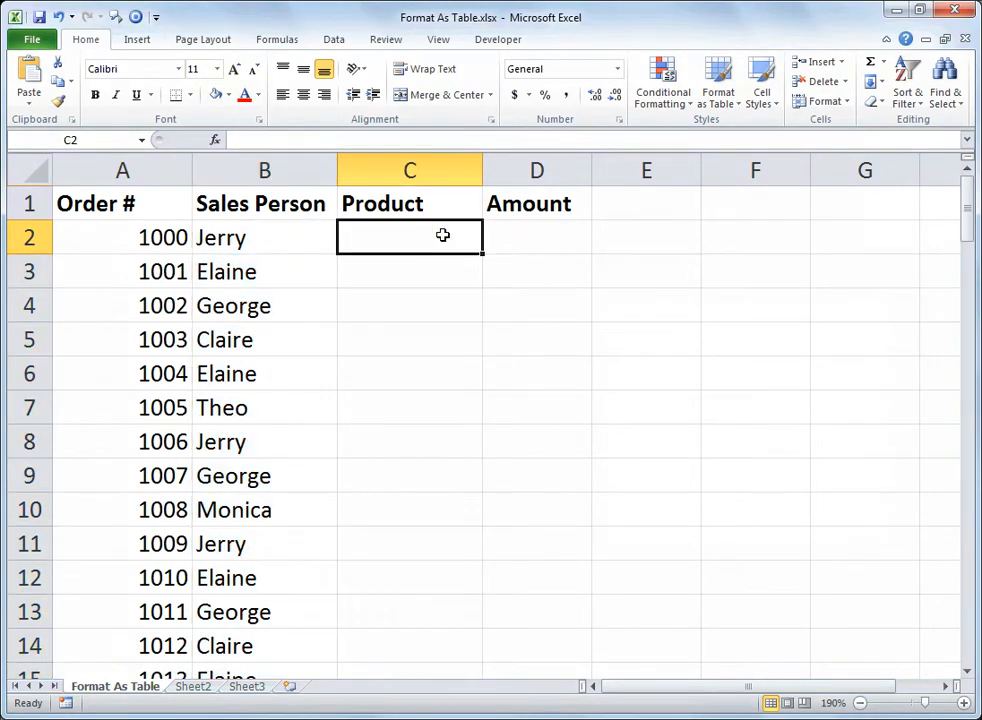
text(Pizza)
key(Return)
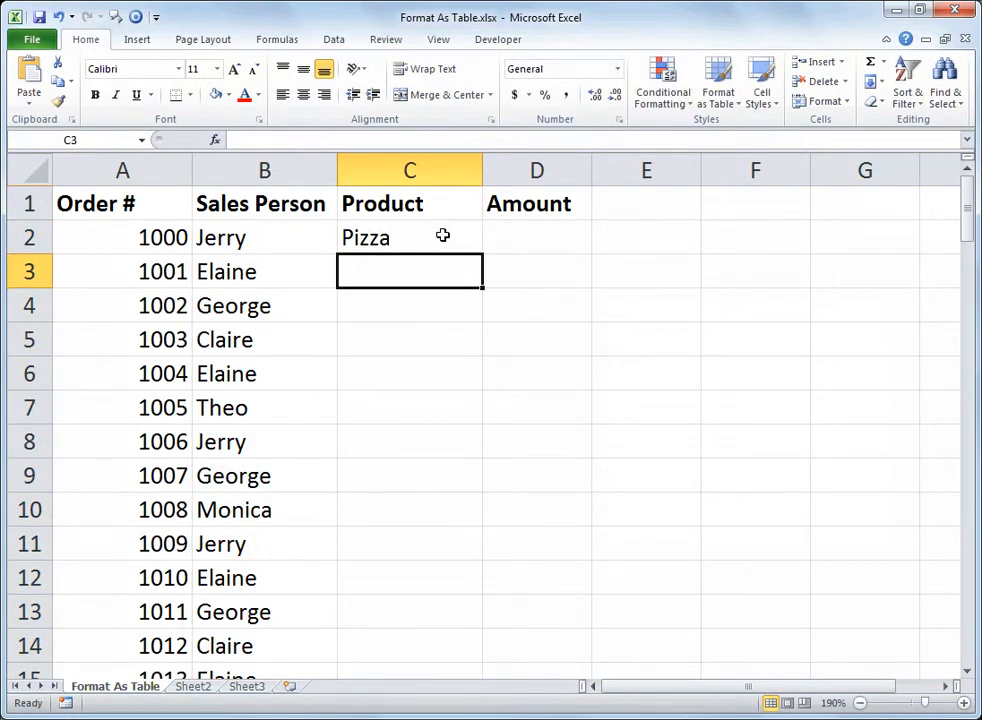
text(Ice Cream)
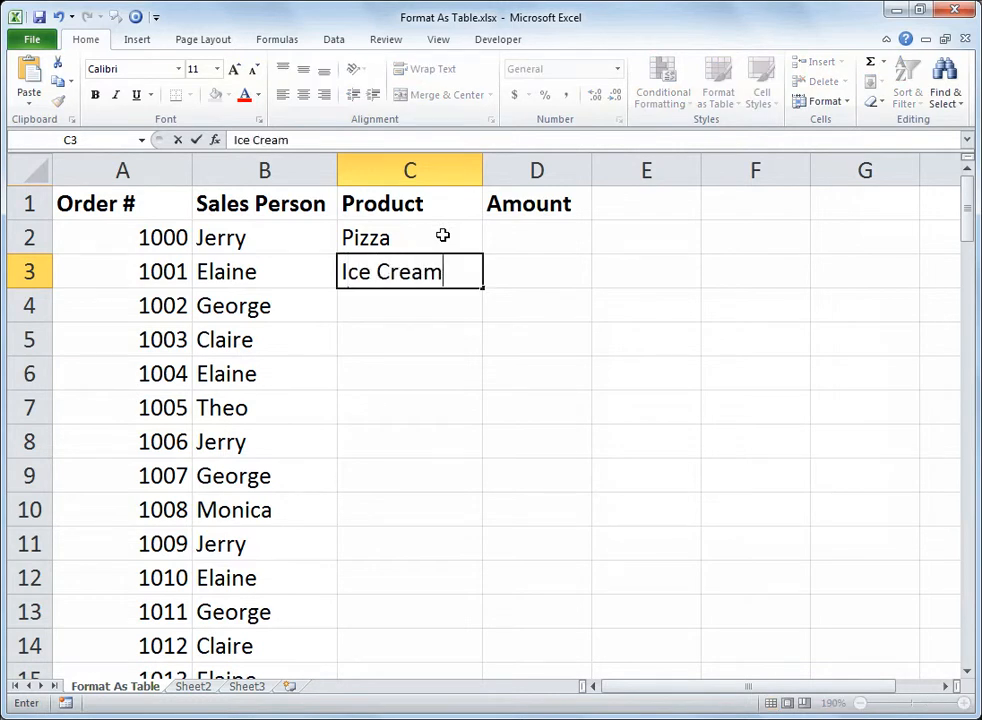
key(Return)
text(Spinach)
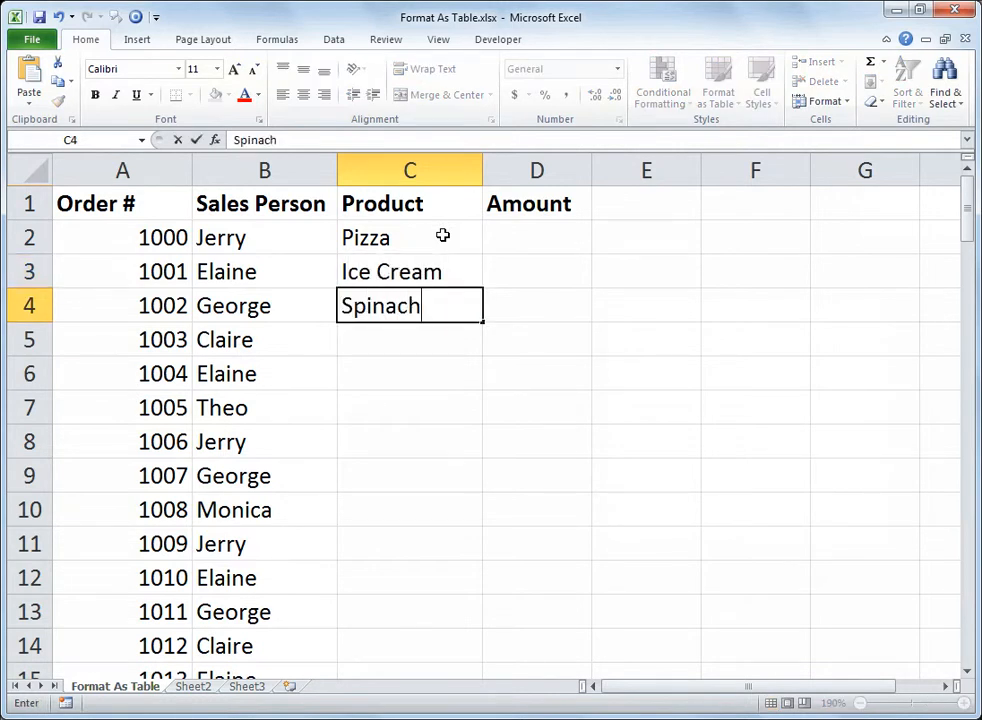
key(Return)
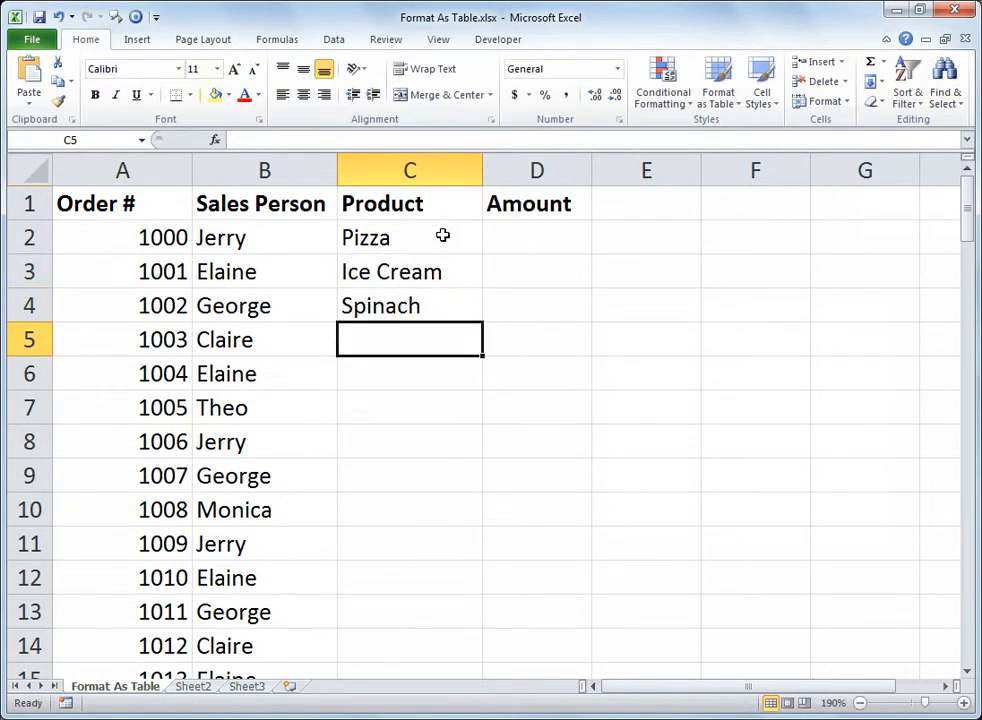
Step: Enter Gumbo in cell C5 and fill the products in C2:C5 down the Product column to the last order row
text(Gumbo)
key(Return)
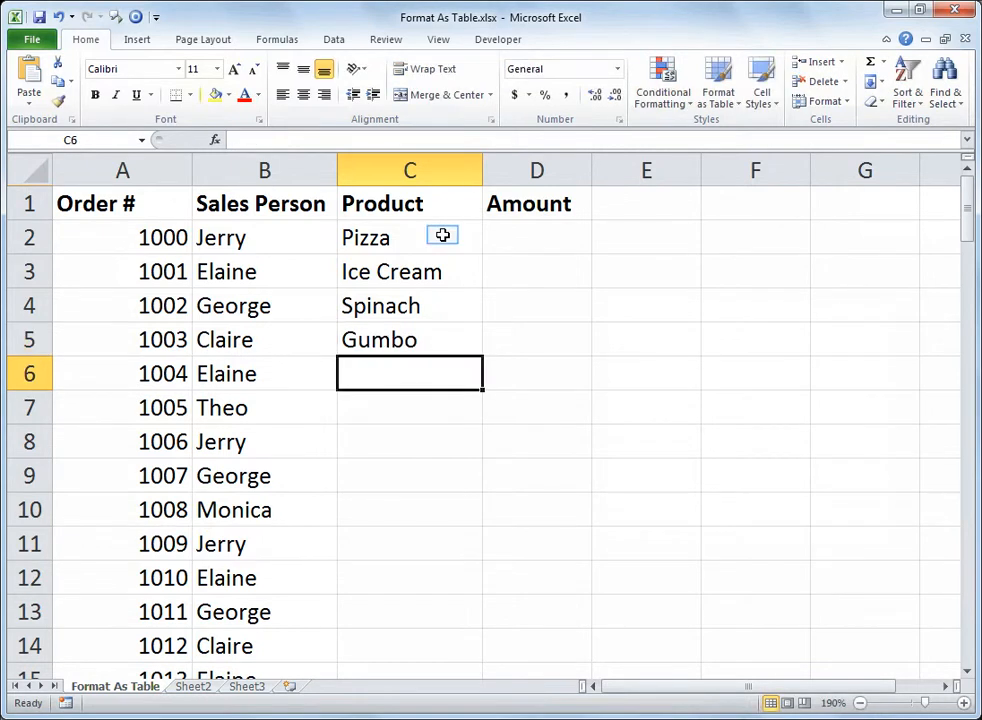
right_click(444, 237)
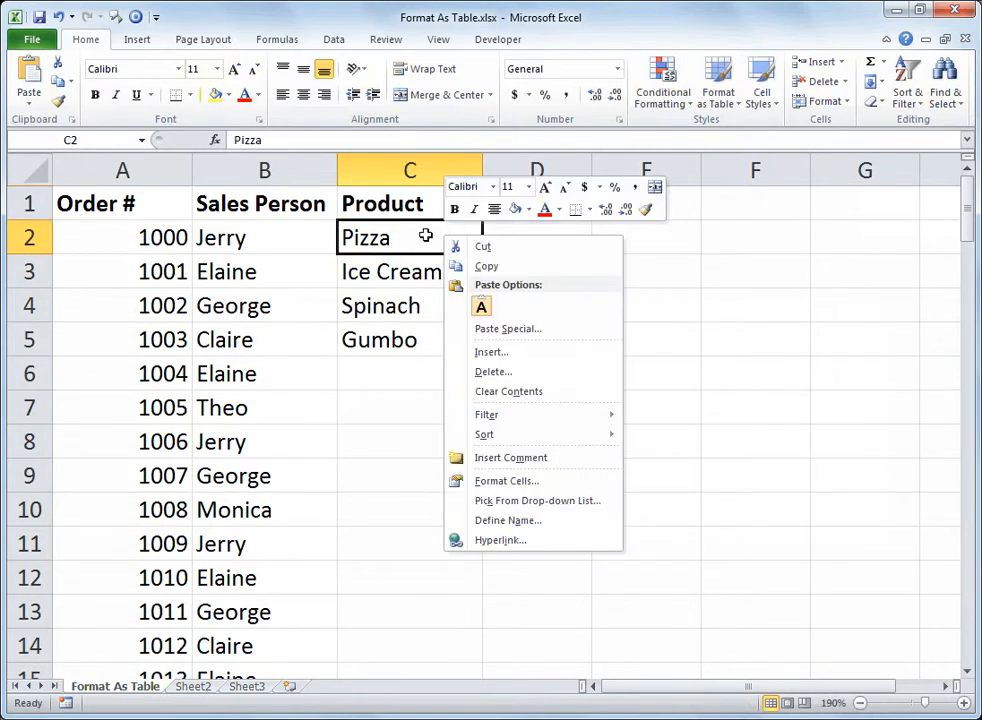
click(404, 238)
drag(404, 238, 401, 340)
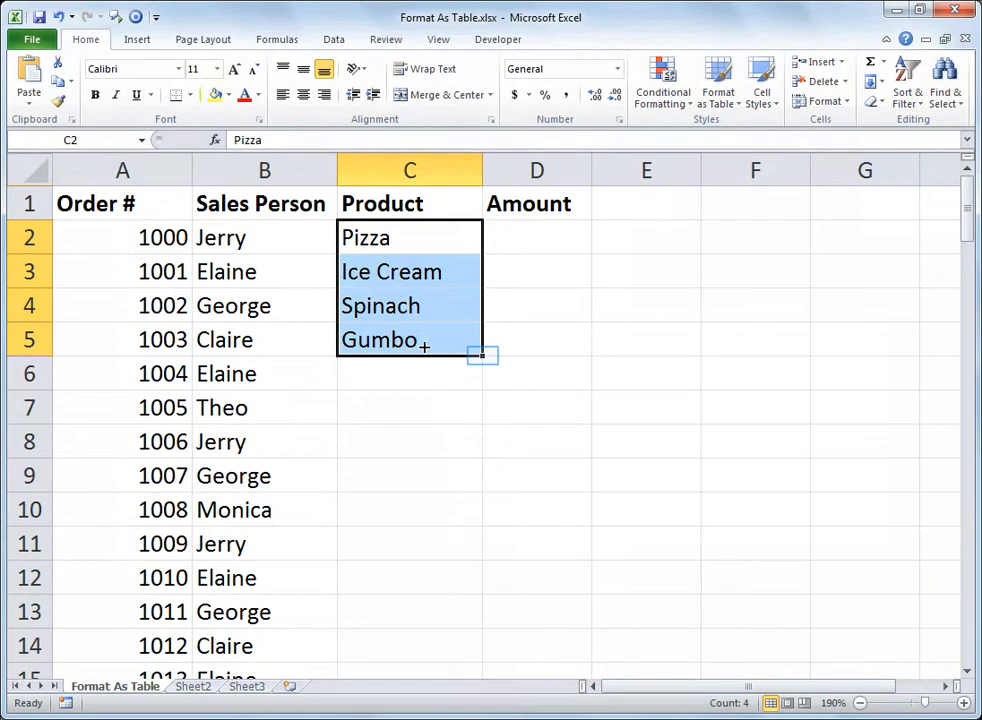
double_click(481, 354)
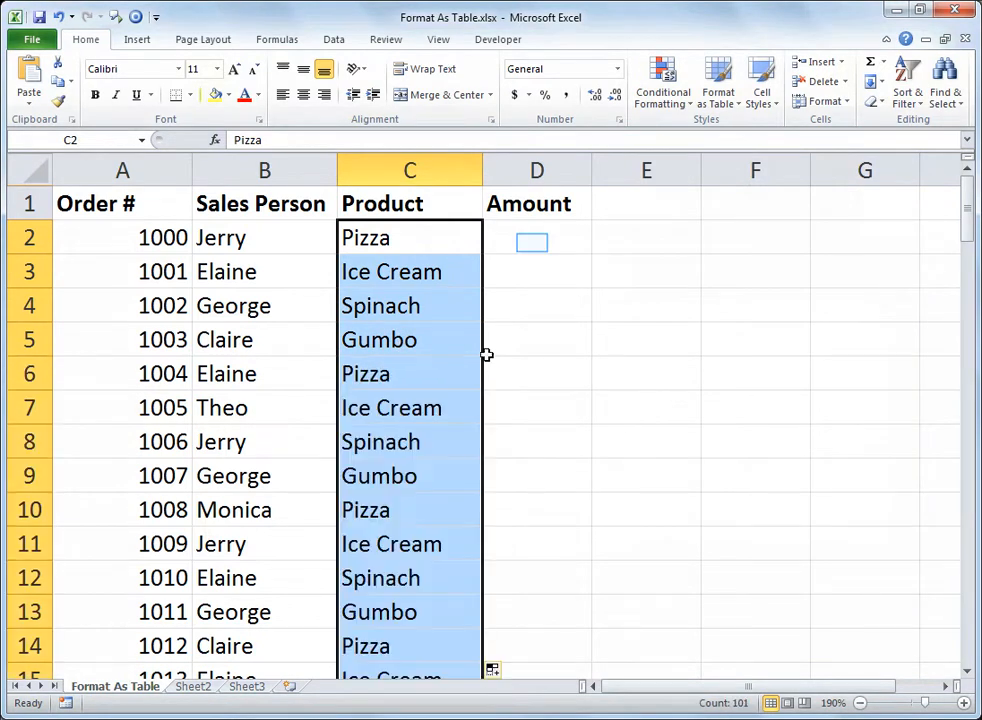
Step: Enter 75 and 80 in cells D2 and D3 and fill the series down the Amount column to the last order row
click(532, 242)
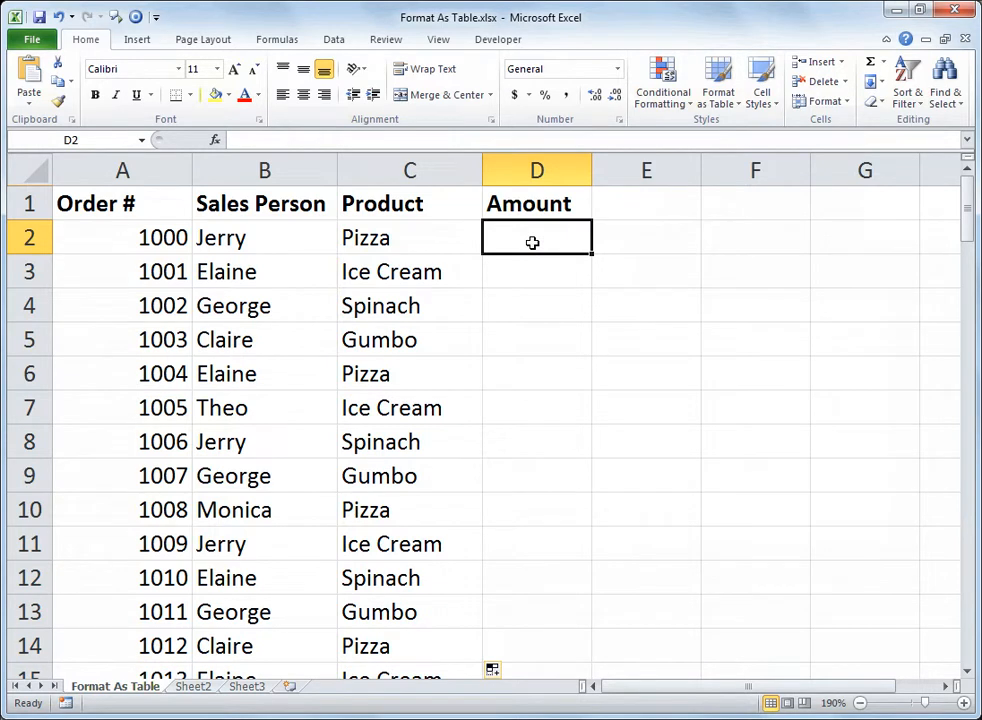
text(75)
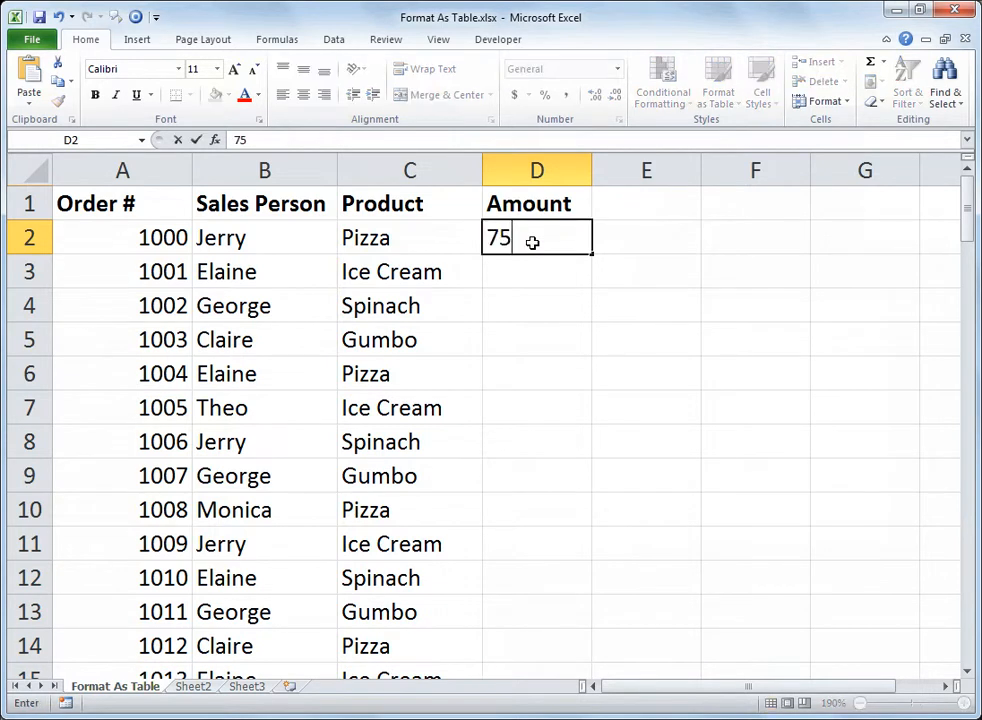
key(Return)
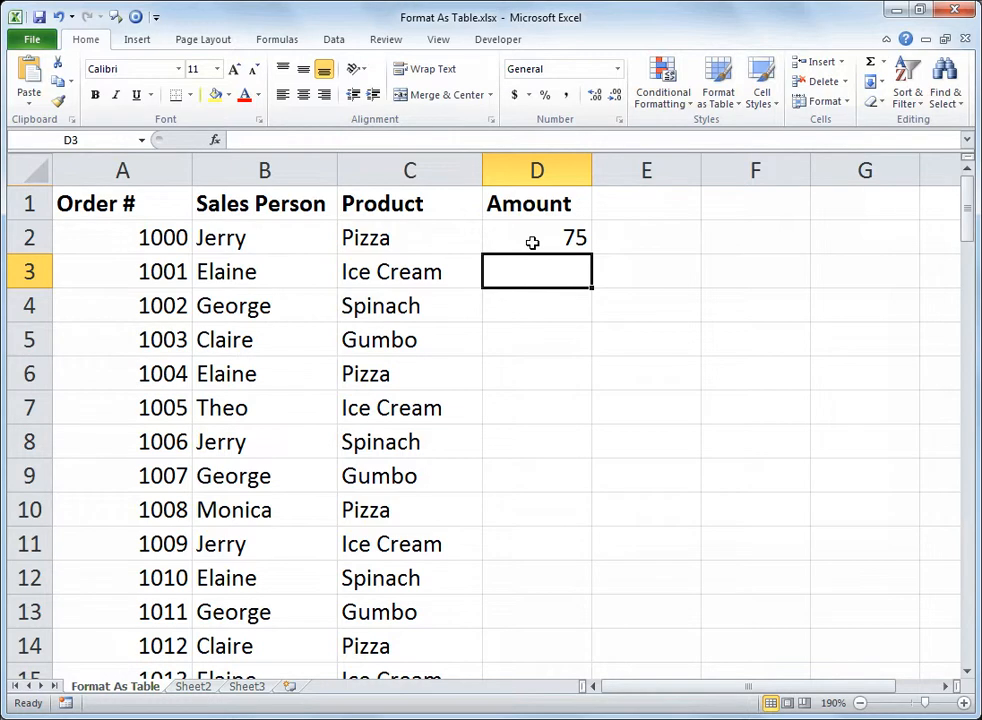
text(80)
key(Return)
drag(532, 242, 533, 277)
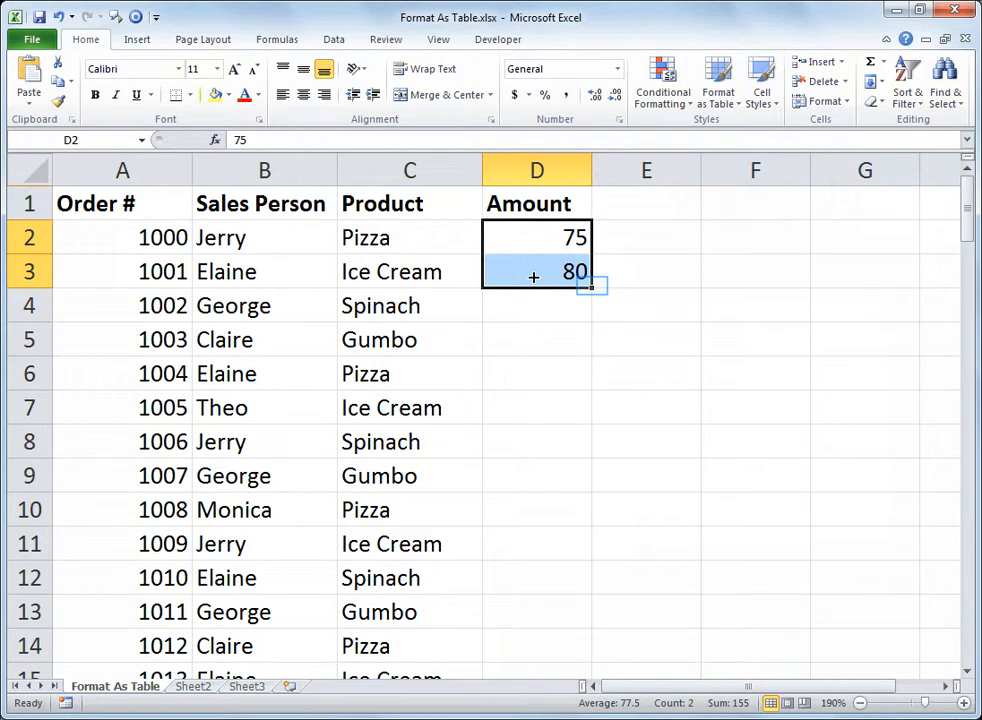
double_click(593, 287)
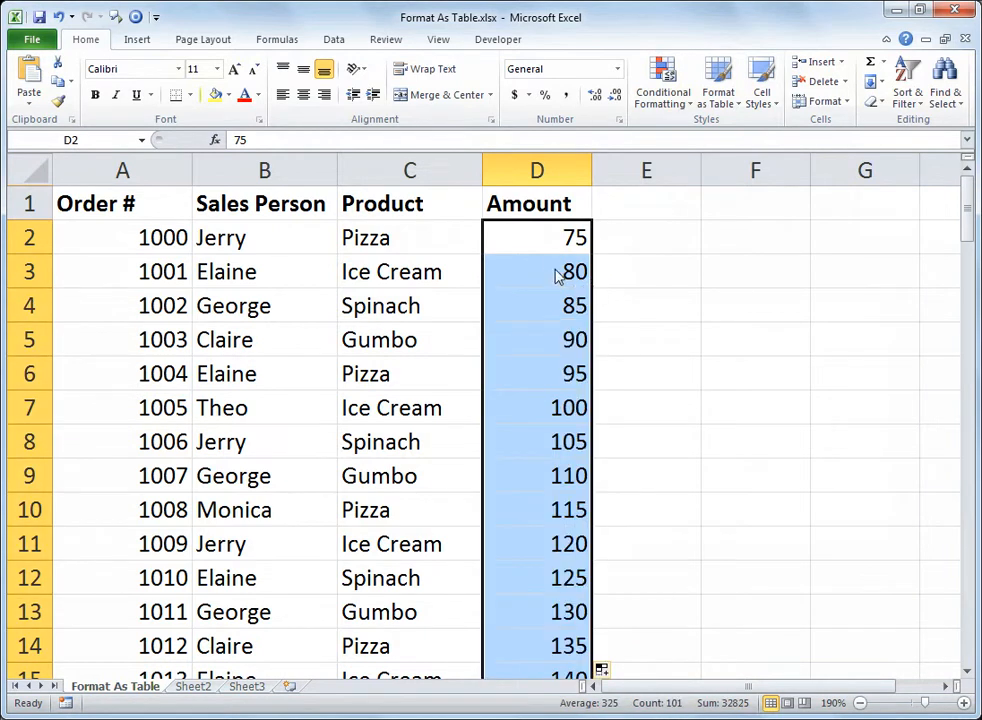
Step: Apply the Accounting number format to the amounts and widen the Amount column slightly
click(515, 94)
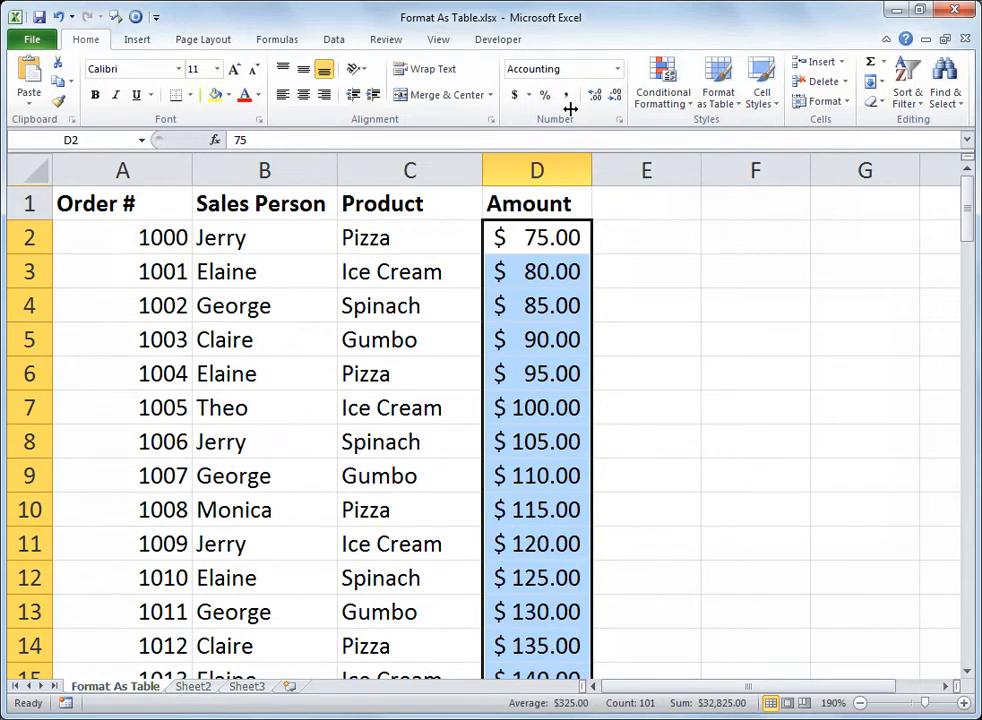
drag(592, 172, 615, 175)
click(325, 283)
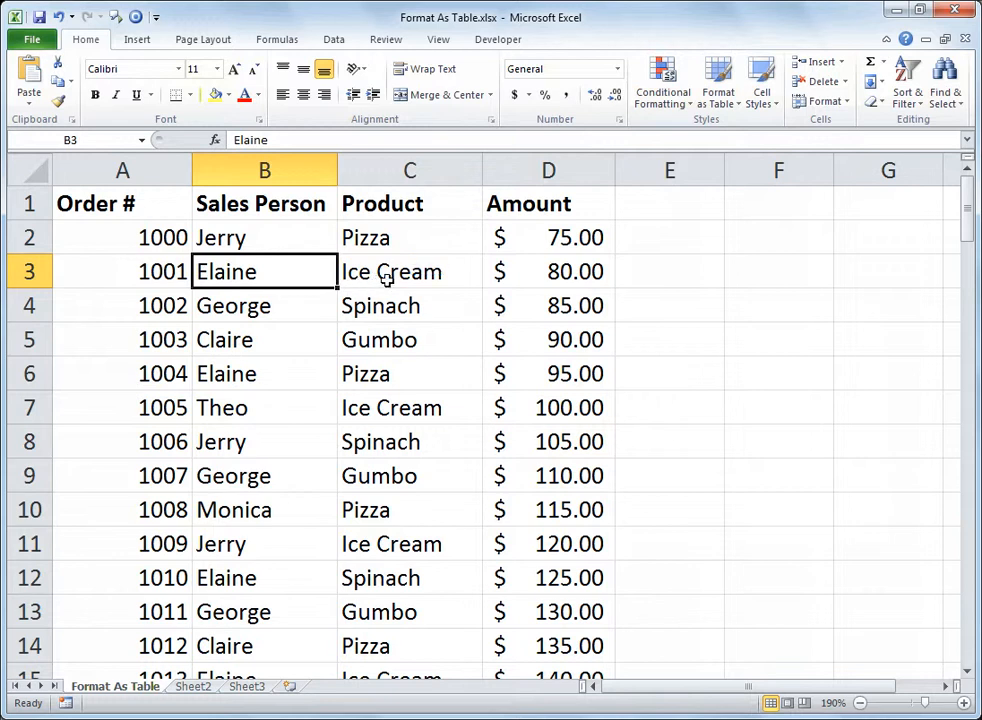
Step: Format the data range A1:D102 as a table with headers, using the blue style from the Dark group
click(426, 267)
click(305, 333)
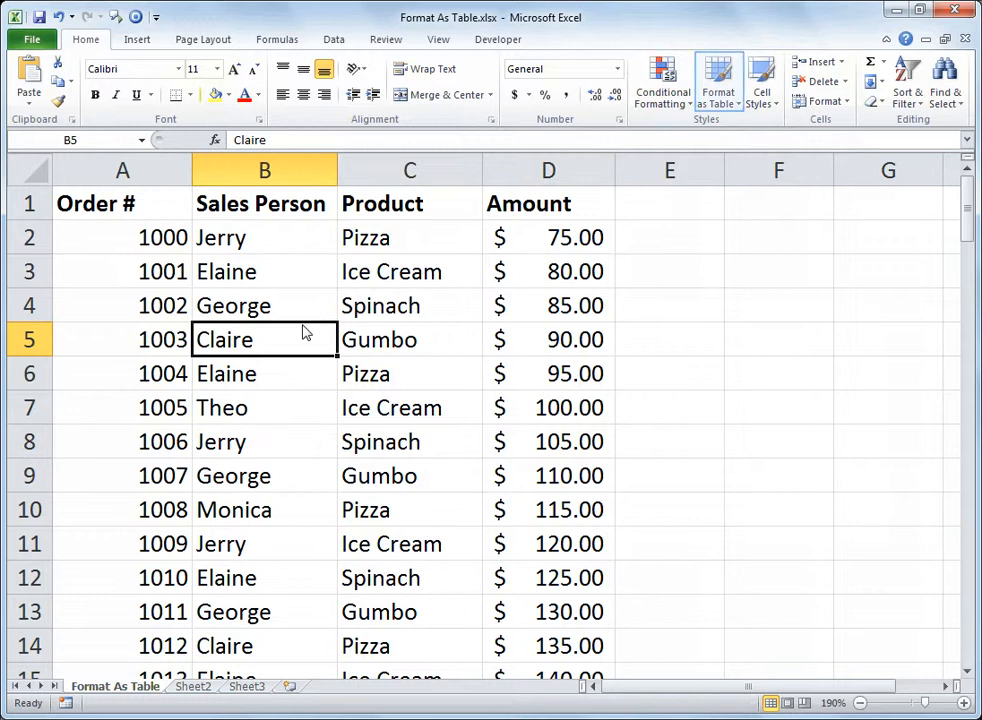
click(716, 100)
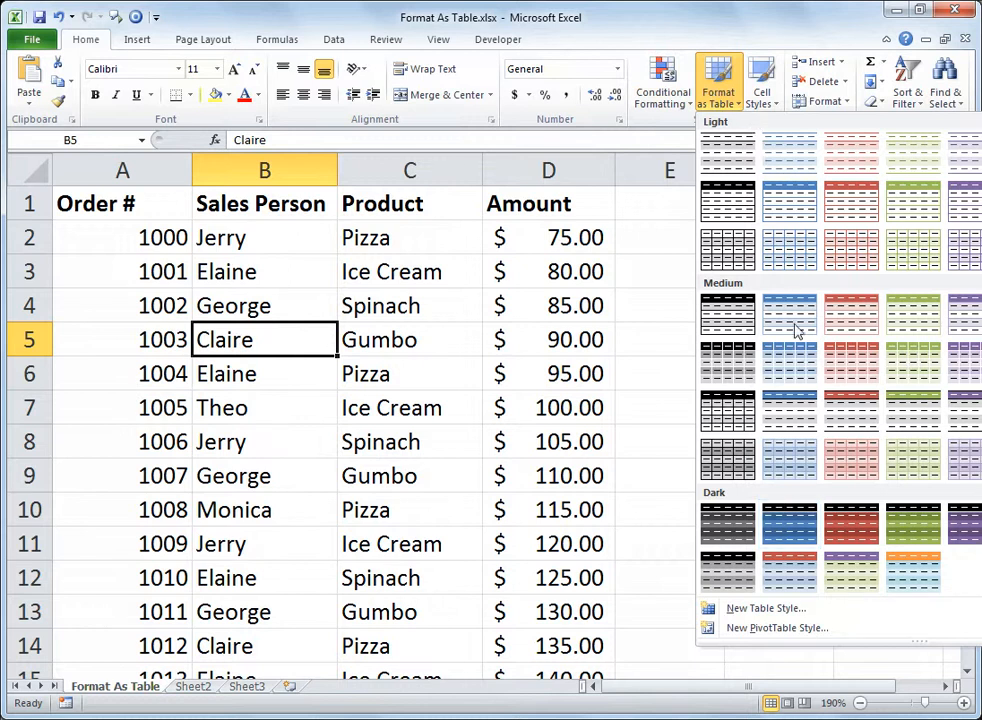
click(801, 528)
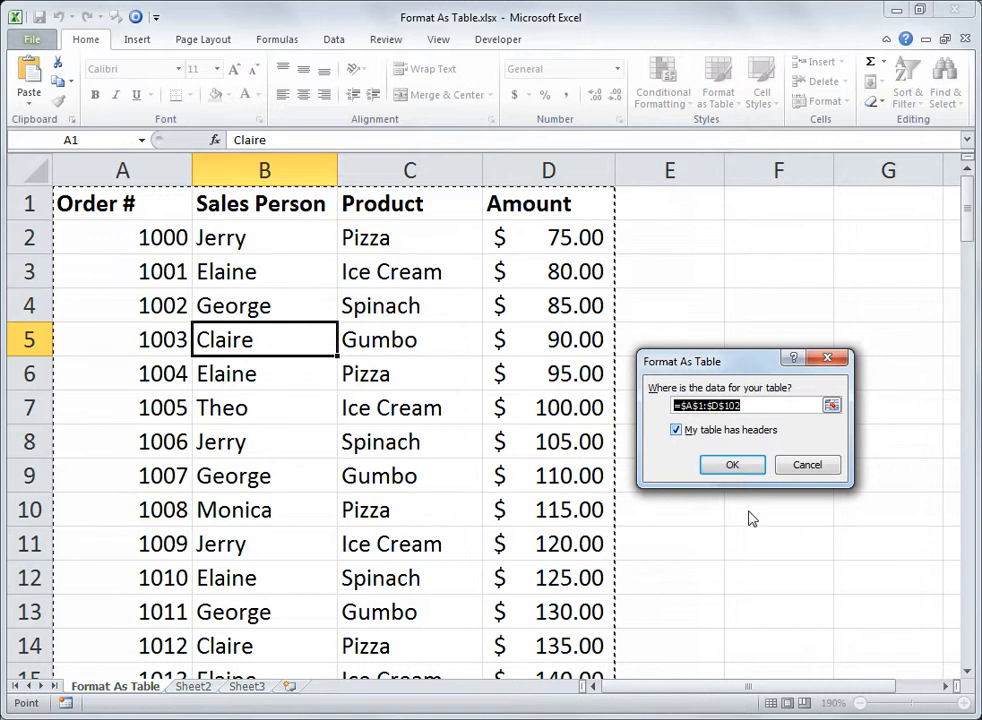
click(729, 466)
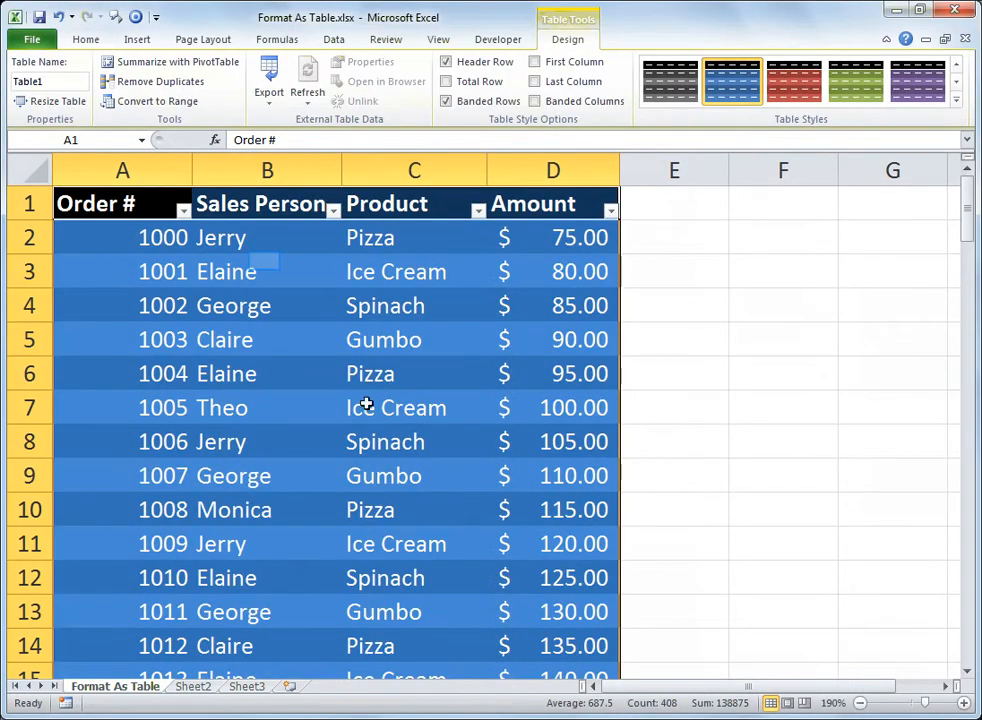
Step: Change the table style to the blue one in the second row of the Medium group
click(265, 265)
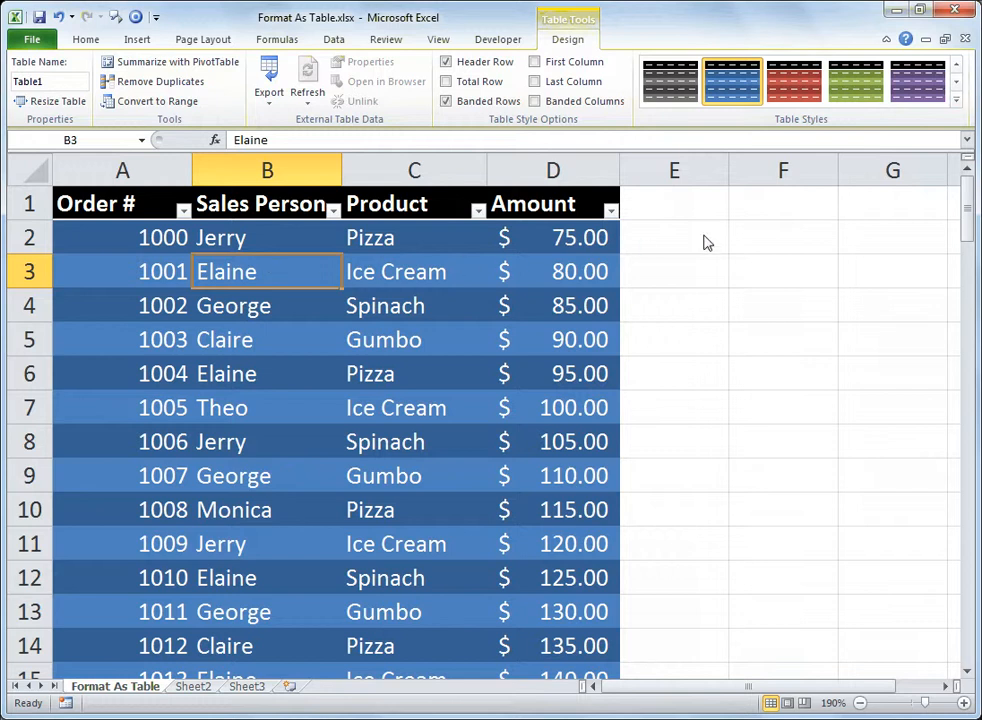
click(956, 100)
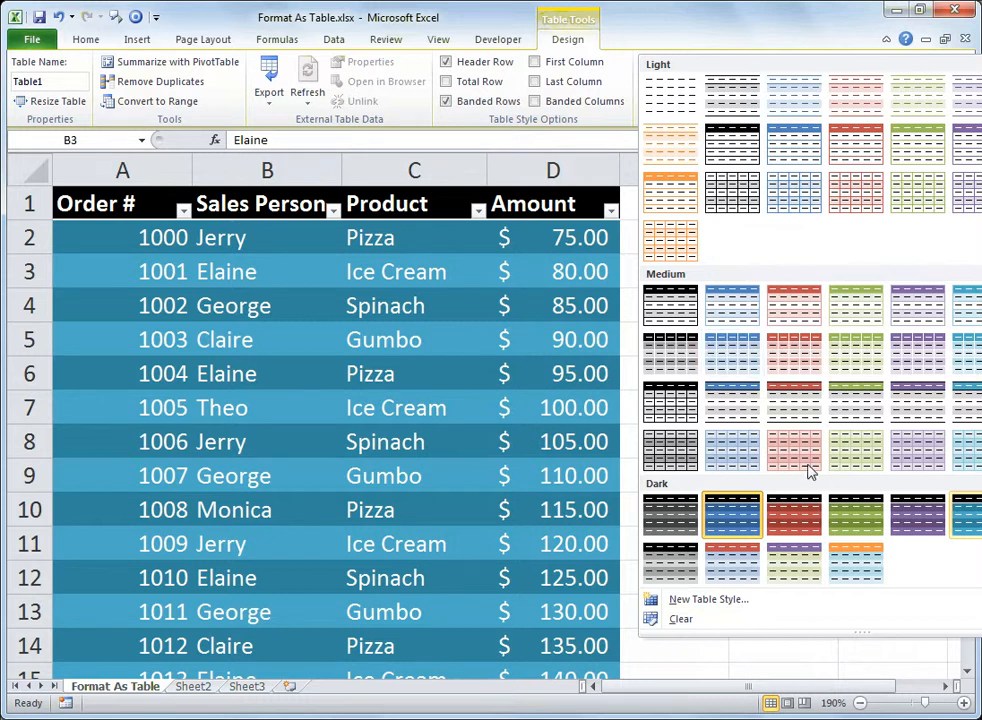
click(737, 362)
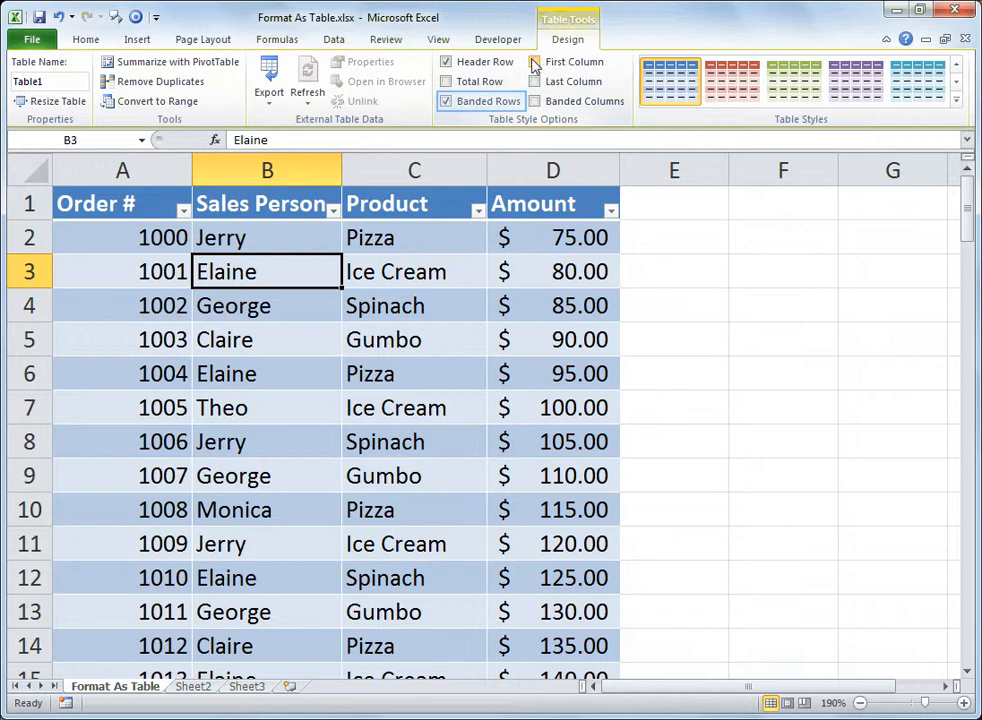
Step: Turn off the table's banded rows, turn on First Column and Total Row, and widen the Amount column to fit the total
click(472, 104)
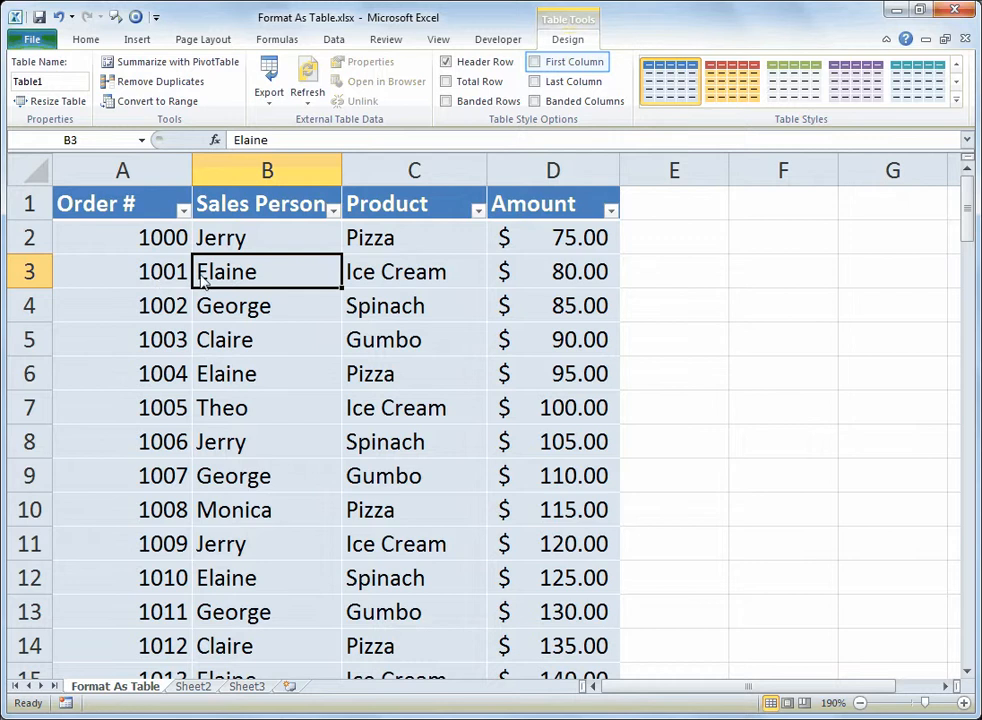
click(535, 62)
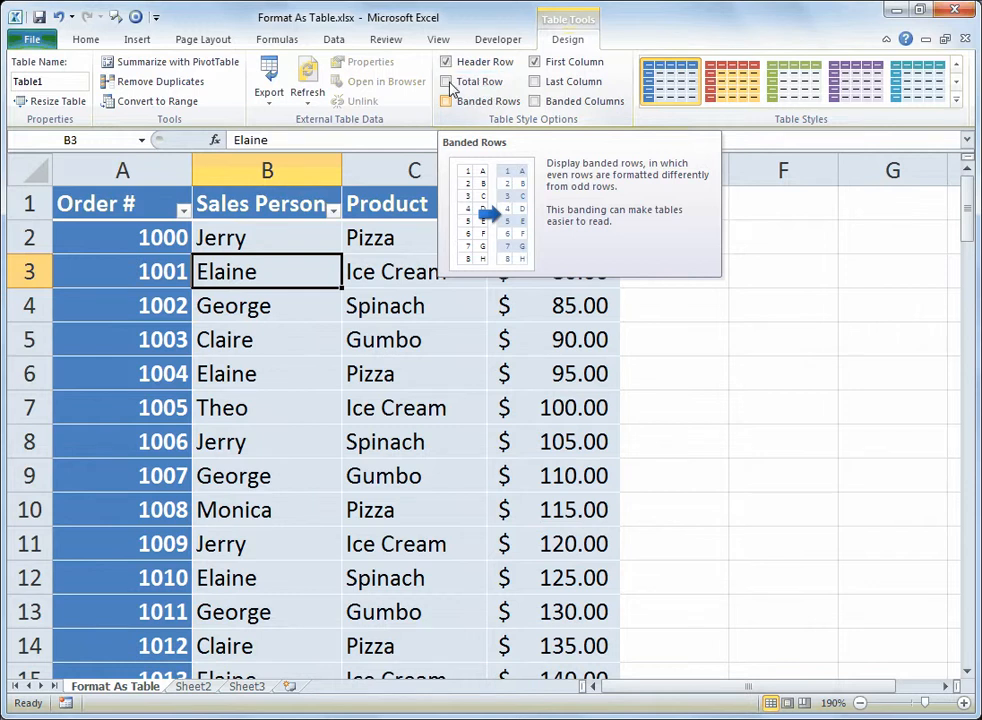
click(448, 82)
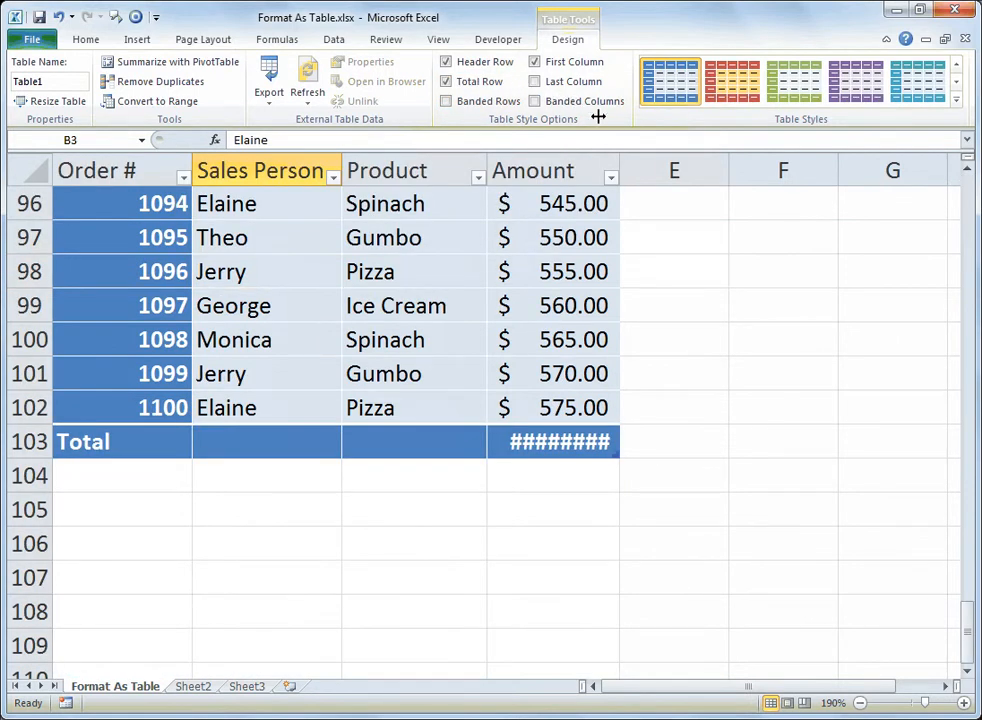
drag(620, 167, 651, 173)
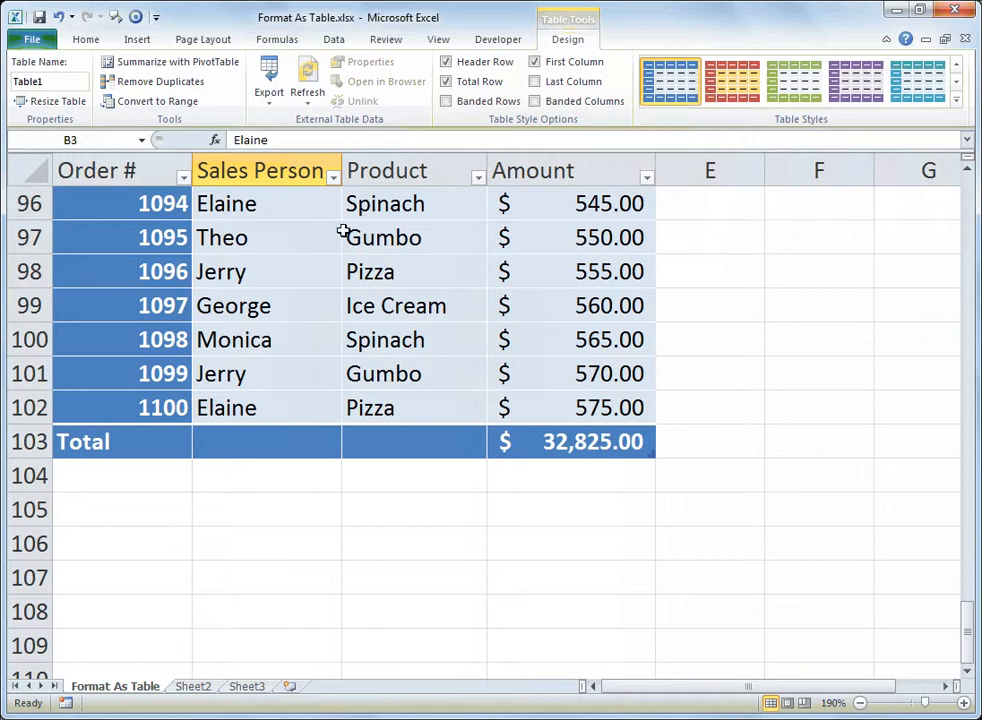
Step: Filter the Sales Person column to show only the first salesperson in the filter list
key(ctrl+Home)
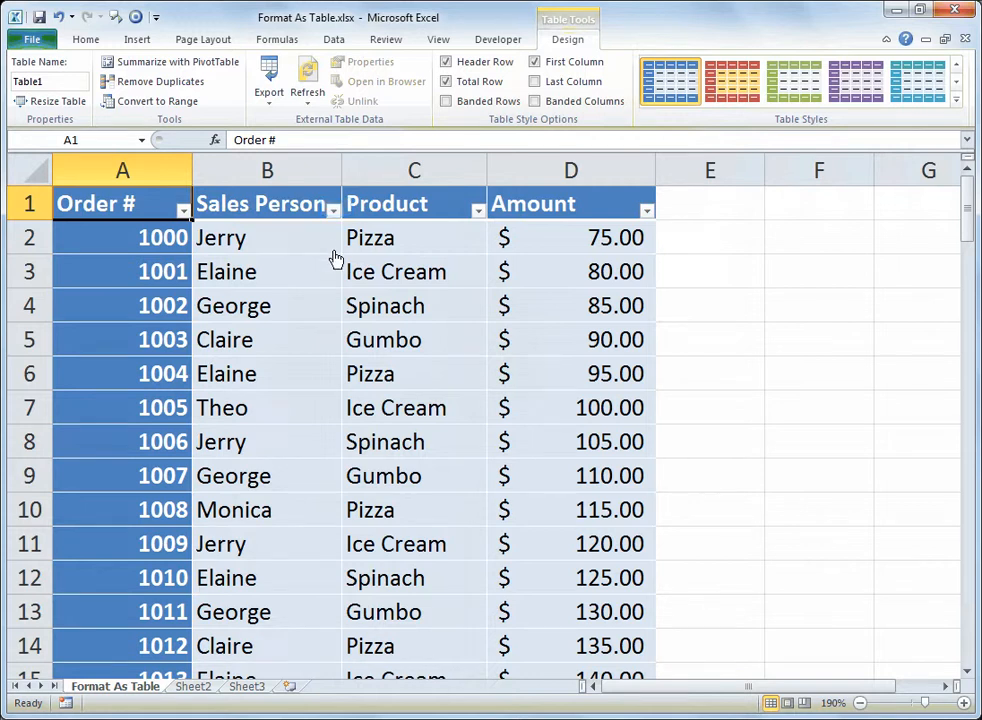
click(333, 210)
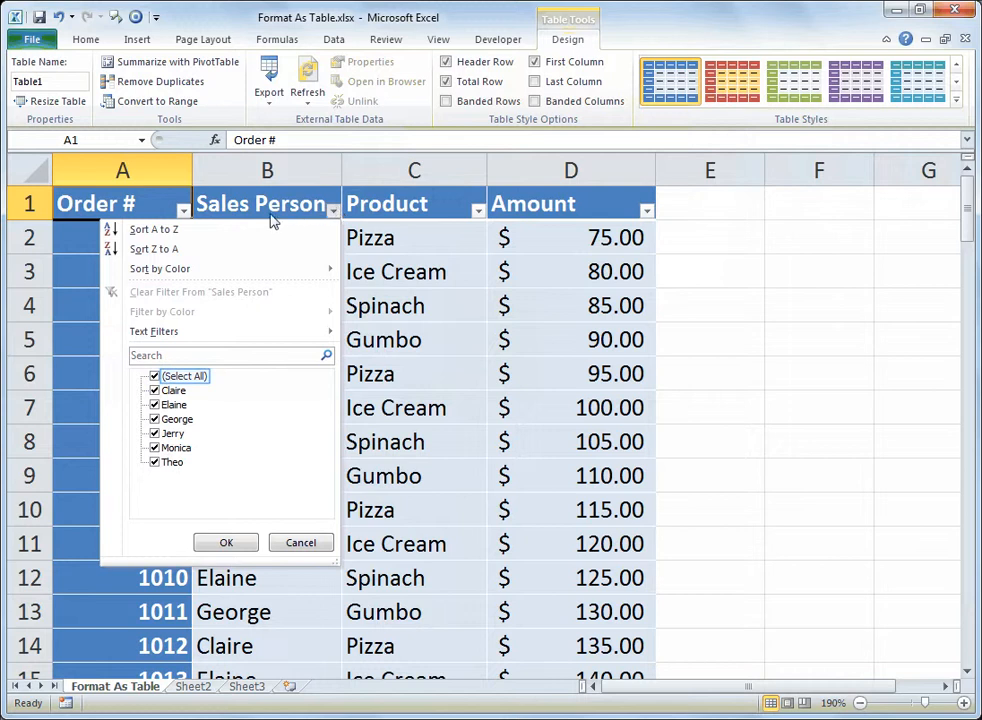
click(155, 377)
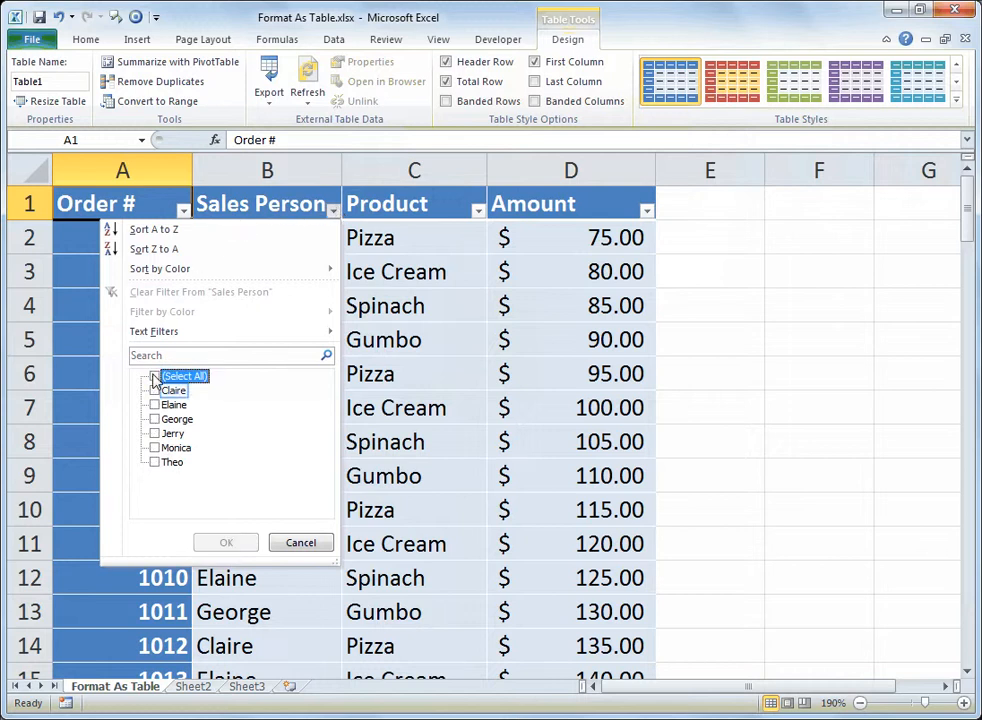
click(155, 390)
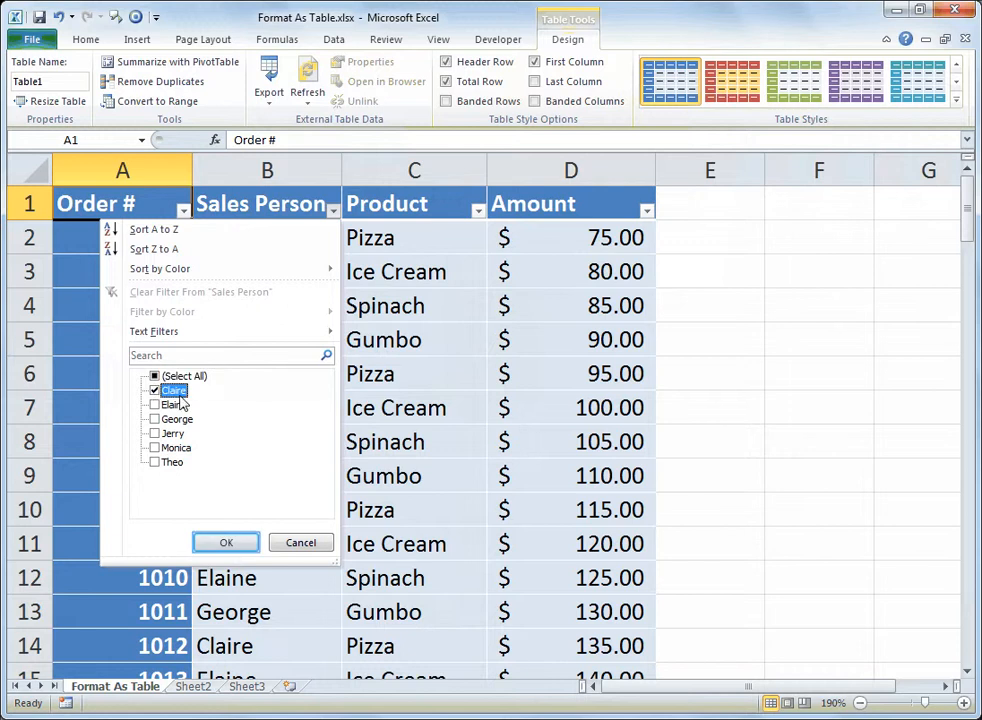
click(230, 542)
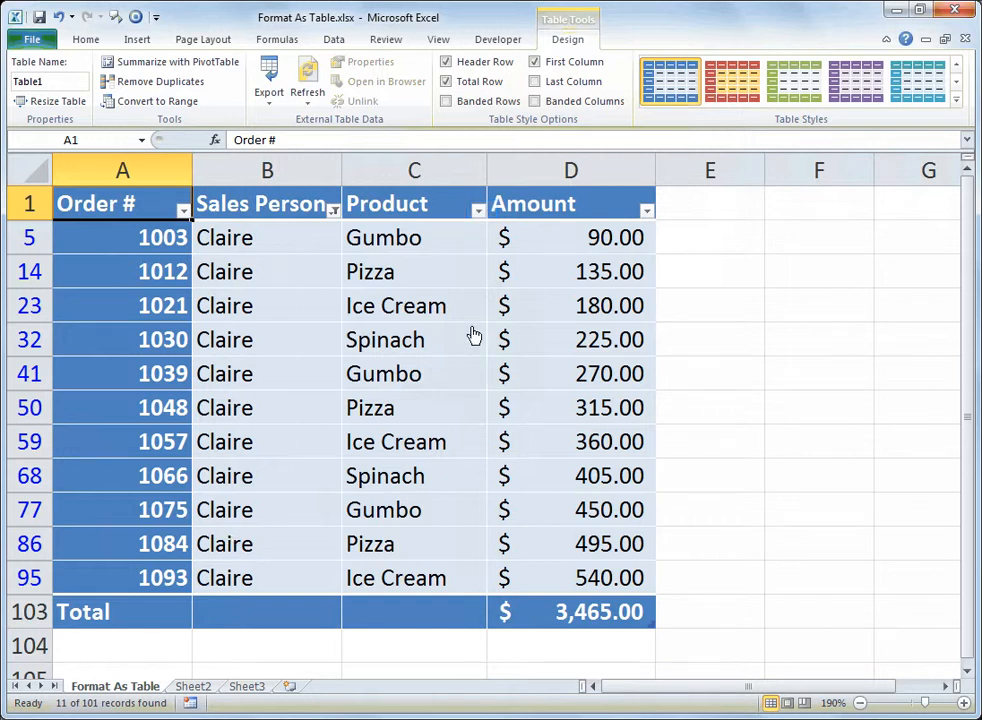
Step: Filter the Product column to show only Spinach orders
click(480, 211)
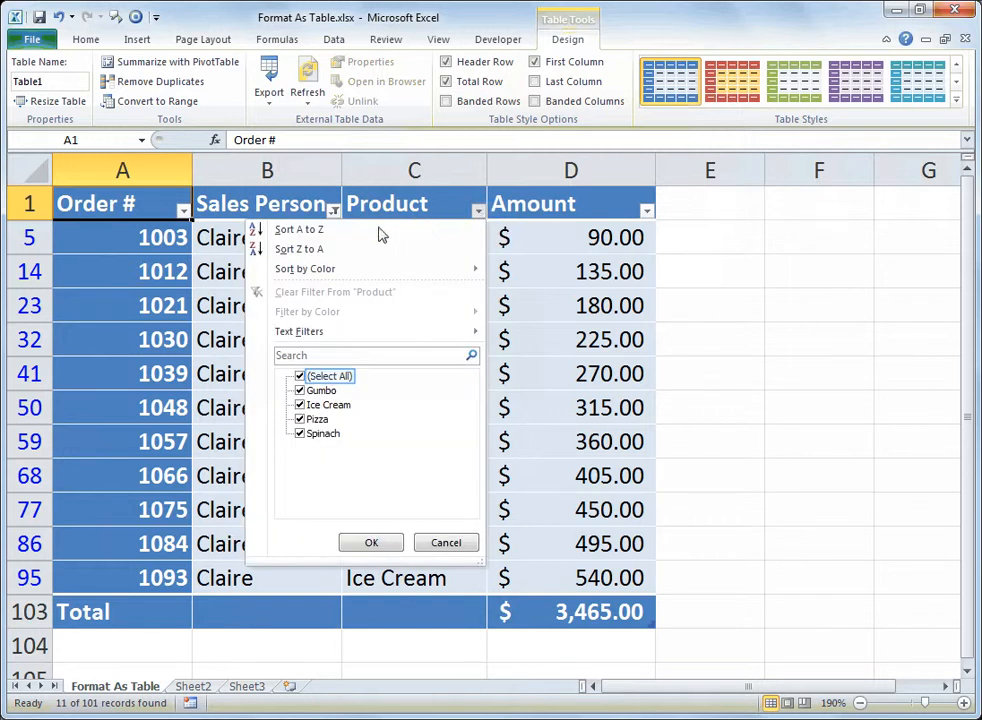
click(299, 377)
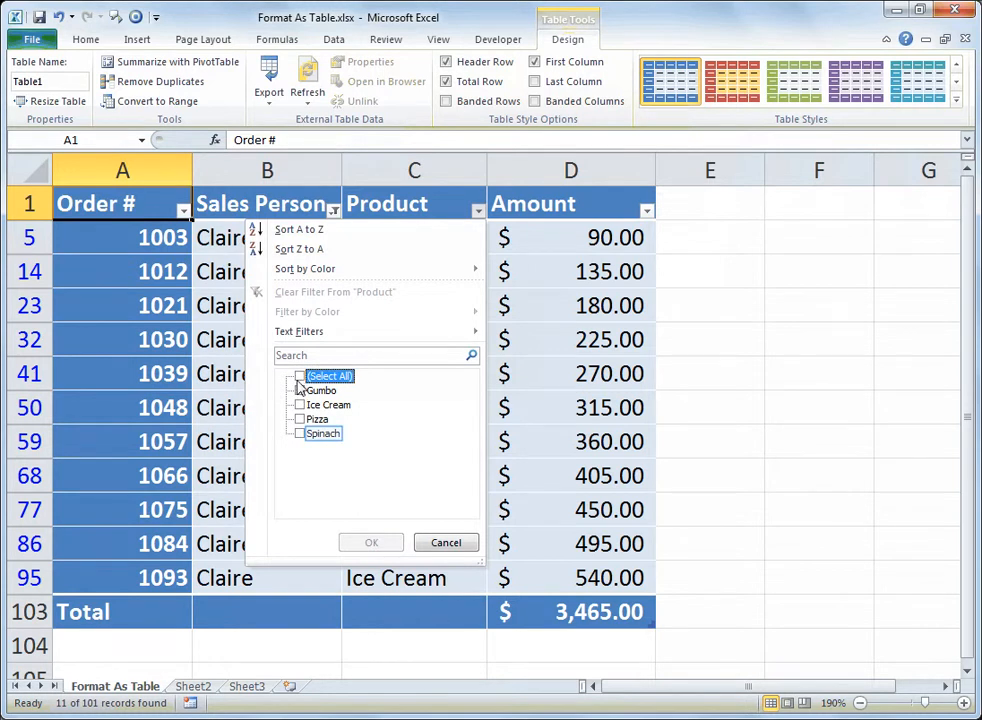
click(300, 434)
click(376, 541)
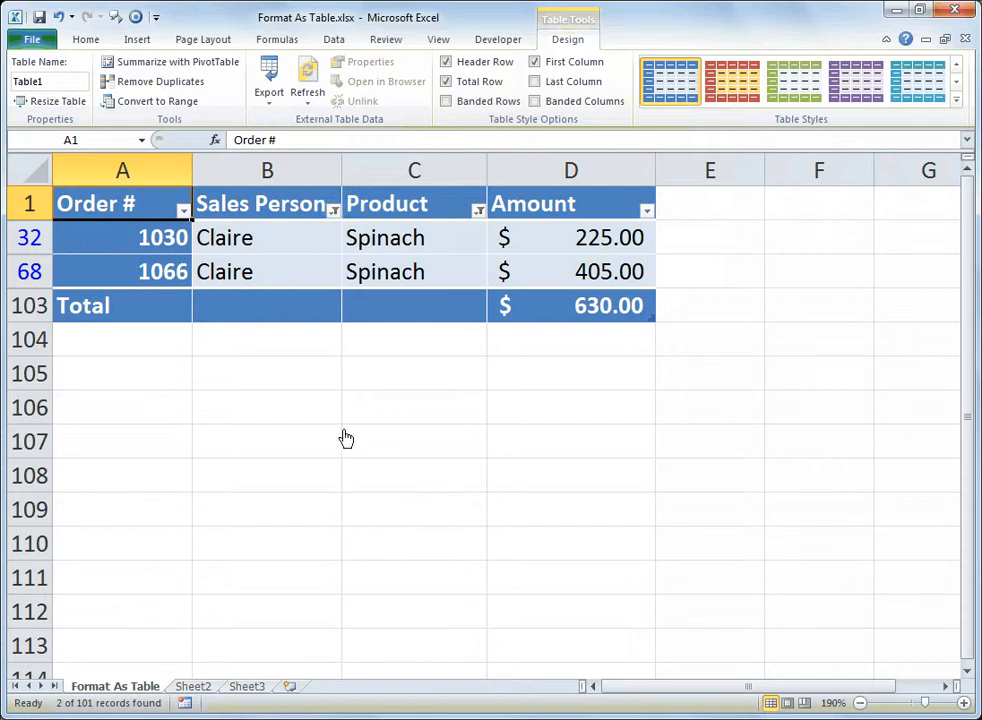
Step: Add the second listed salesperson to the Sales Person filter, keeping the first one selected
click(334, 211)
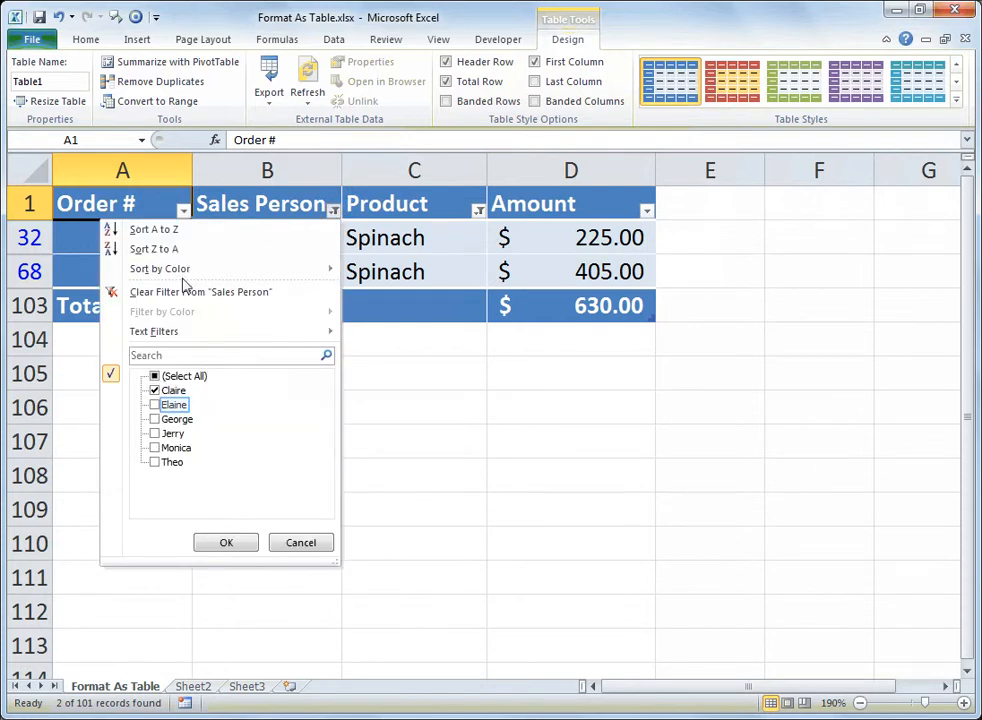
click(154, 405)
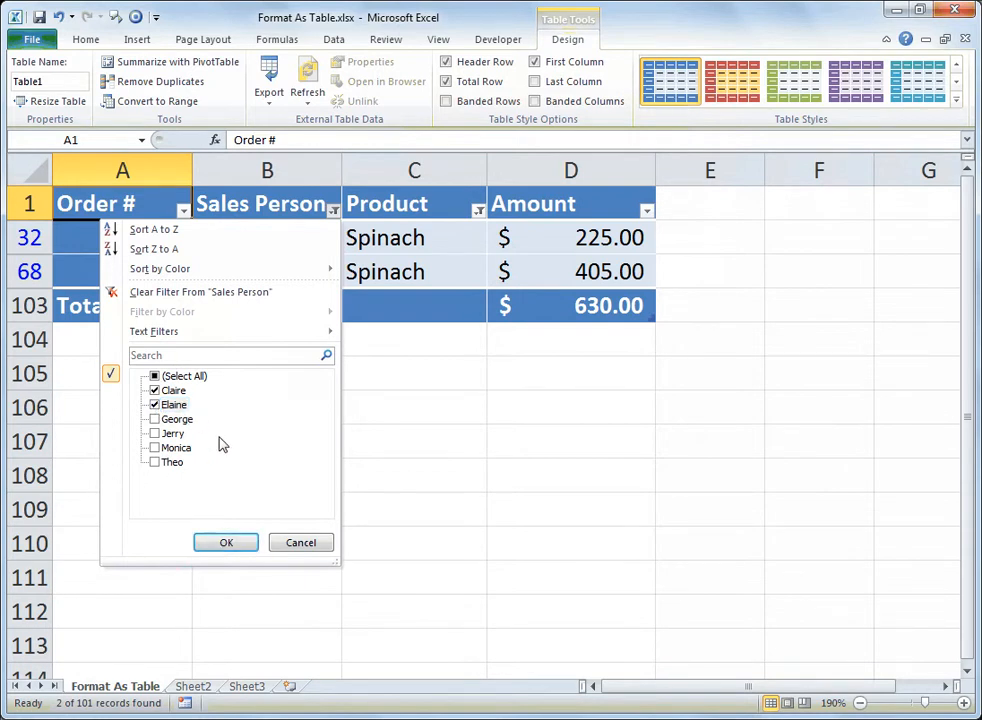
click(226, 543)
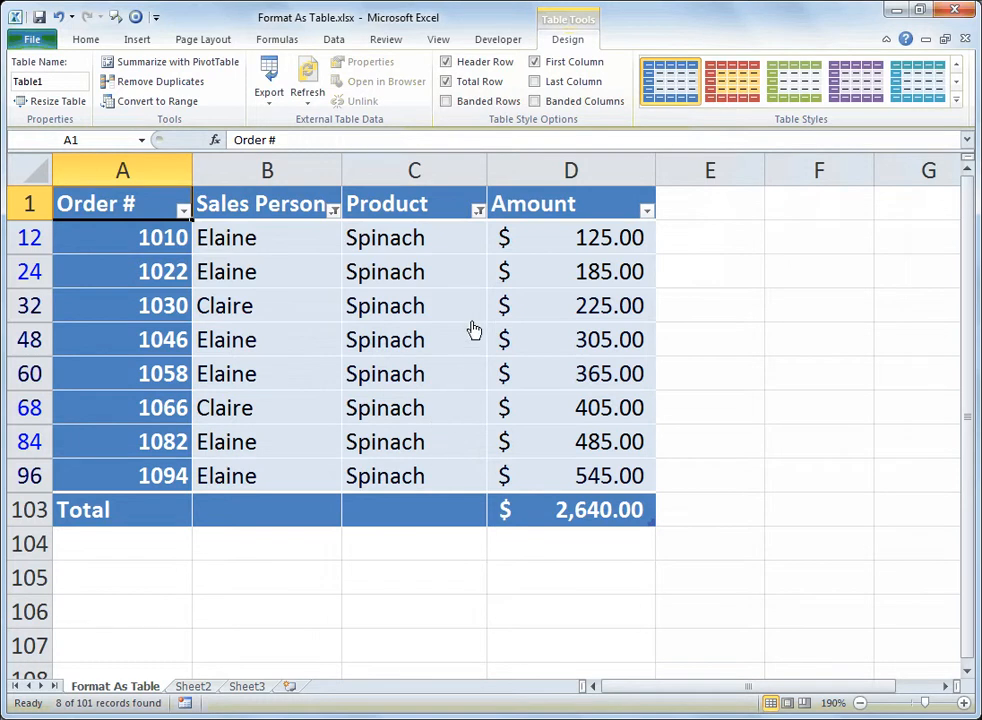
Step: Change the Product filter to show only Pizza orders
click(479, 212)
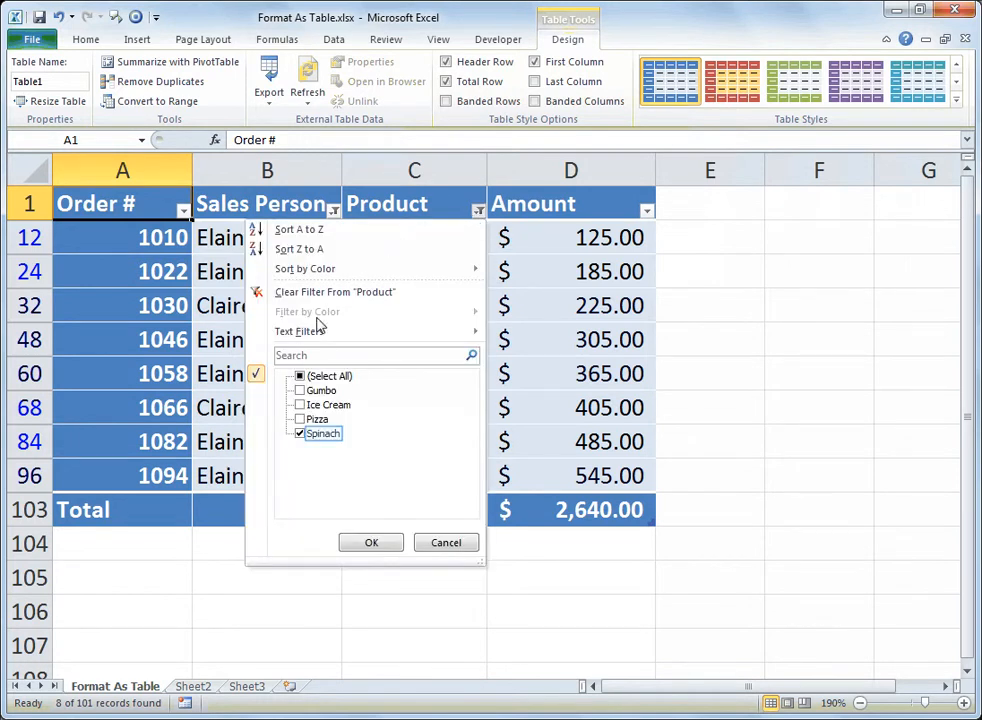
click(300, 431)
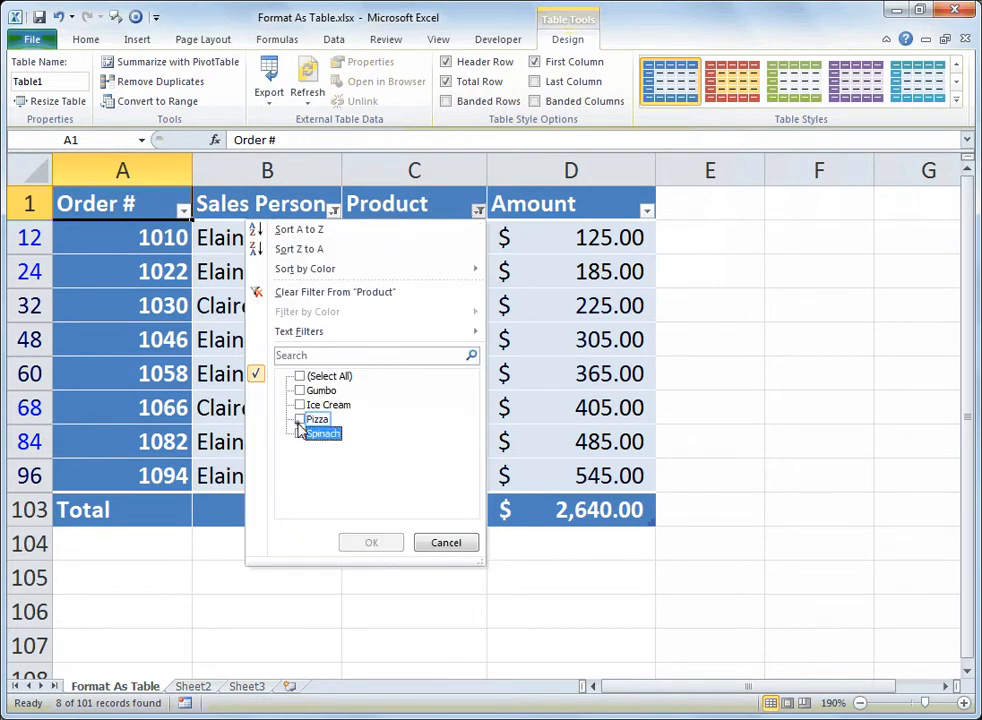
click(301, 420)
click(374, 543)
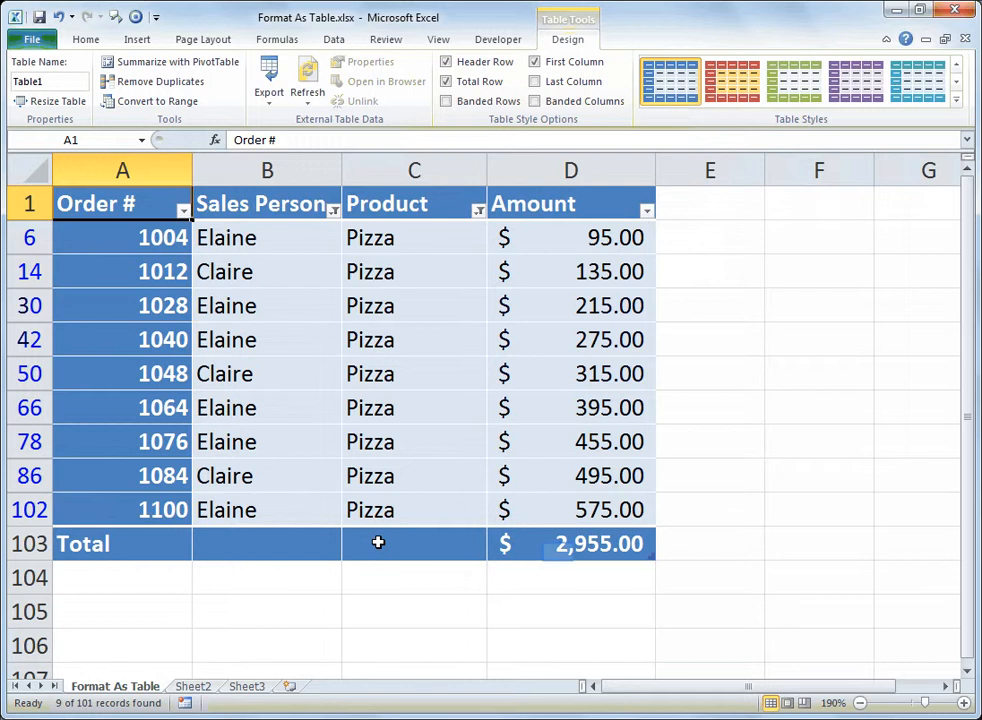
Step: Change the Amount calculation in the table's total row to Average
click(558, 550)
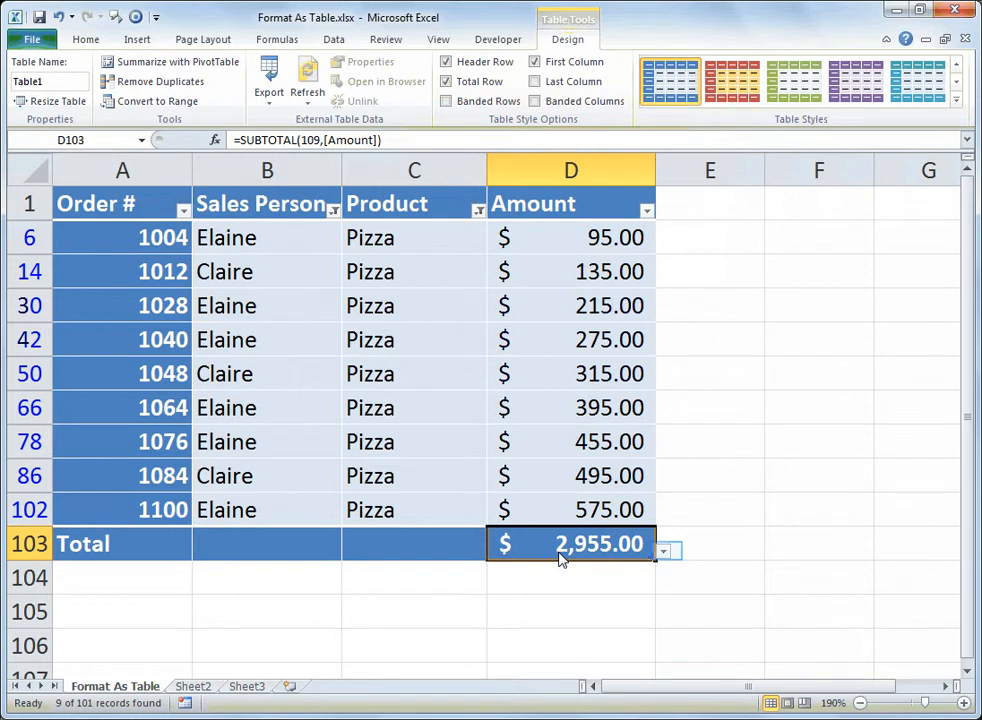
click(665, 553)
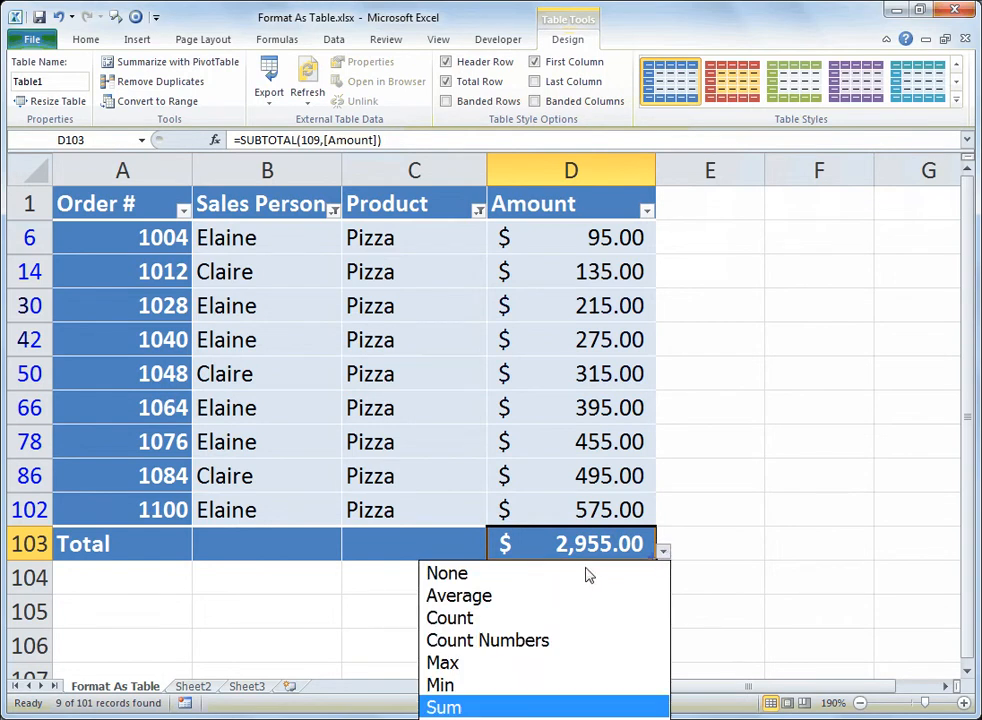
click(574, 598)
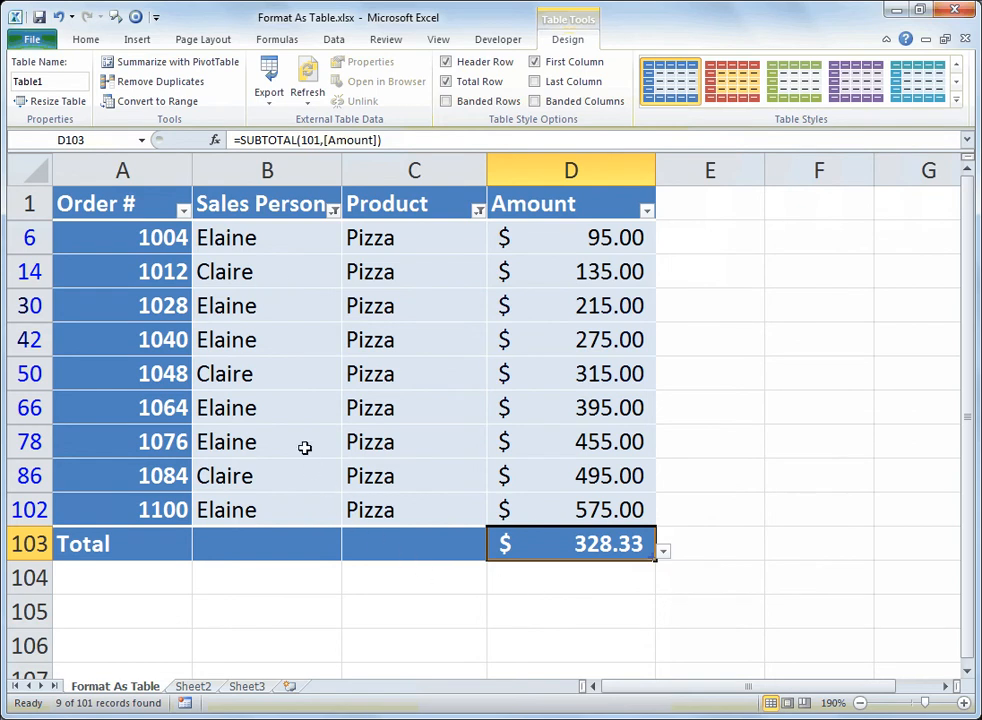
click(277, 287)
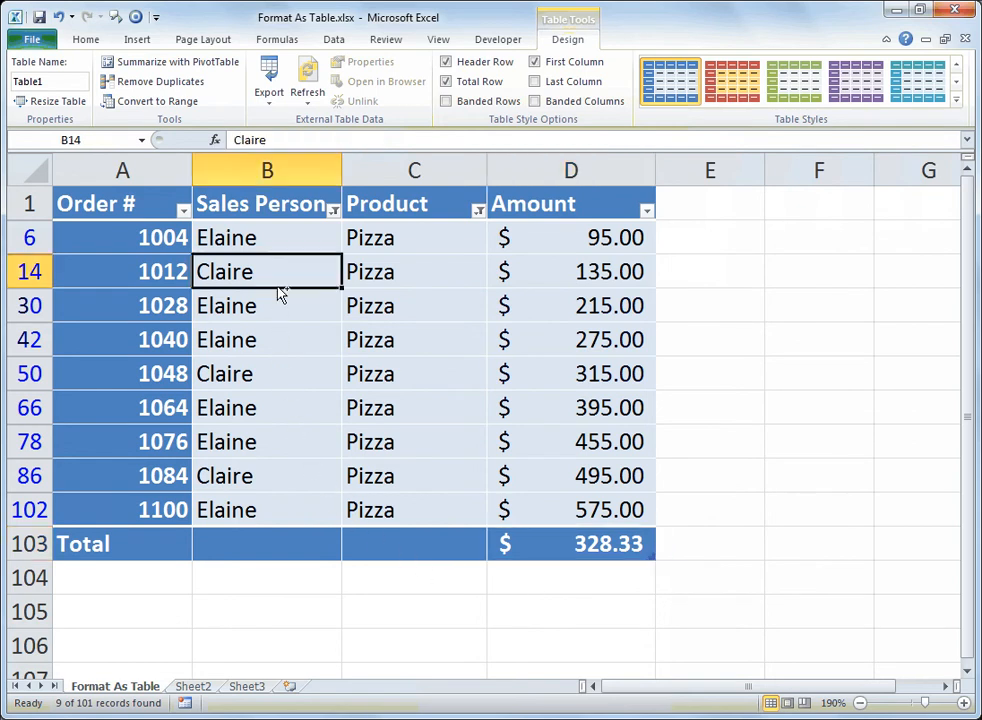